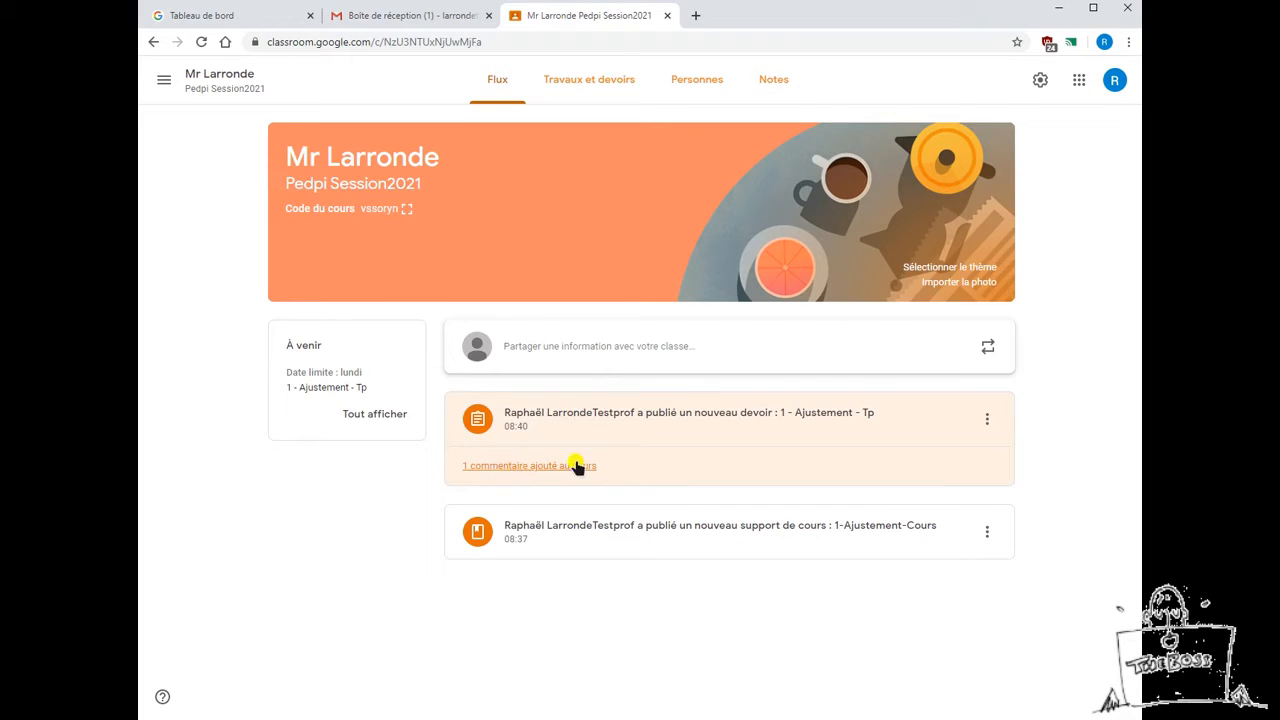
# - Read the class comment on the "1 - Ajustement - Tp" assignment in the stream and close the comments
pyautogui.click(517, 468)
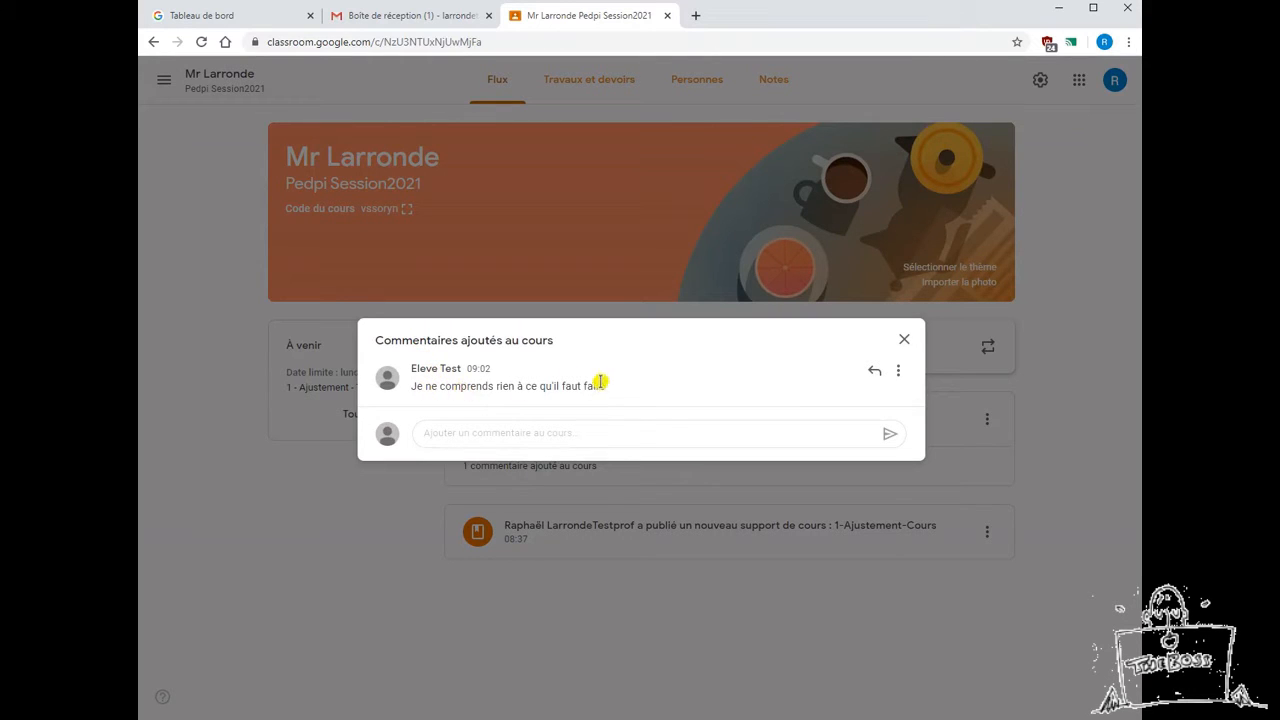
pyautogui.click(522, 435)
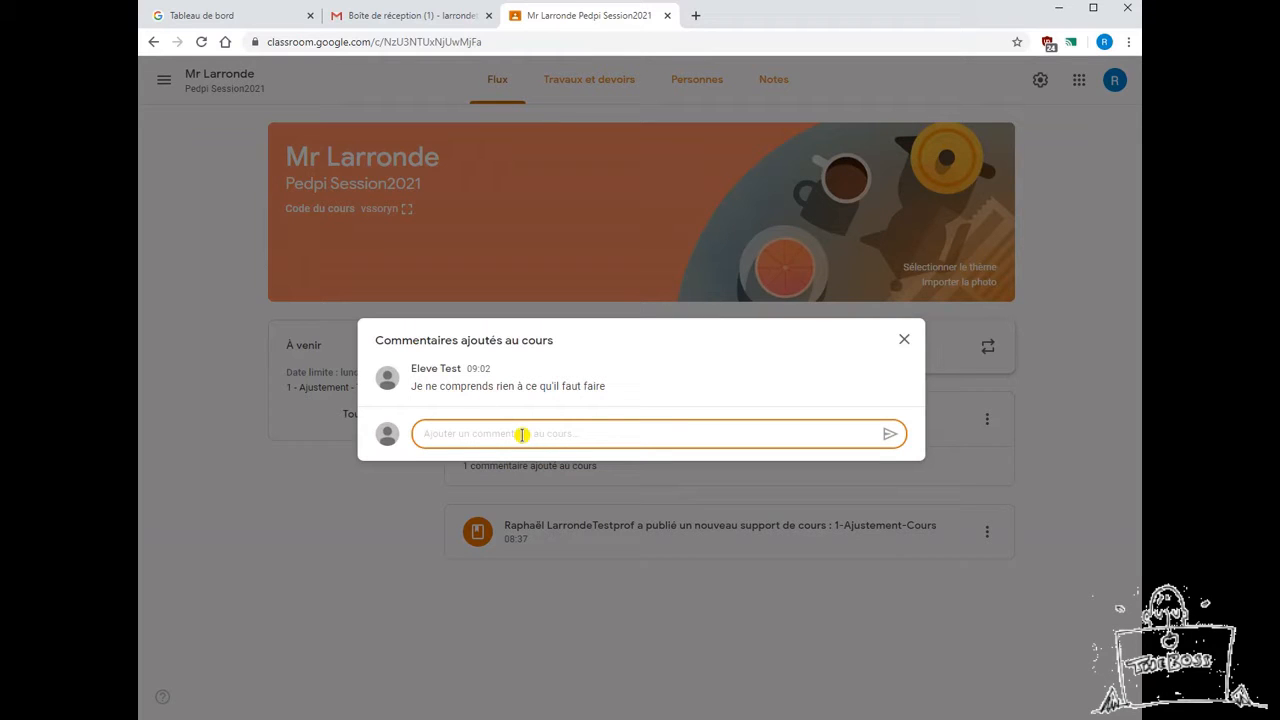
pyautogui.click(904, 340)
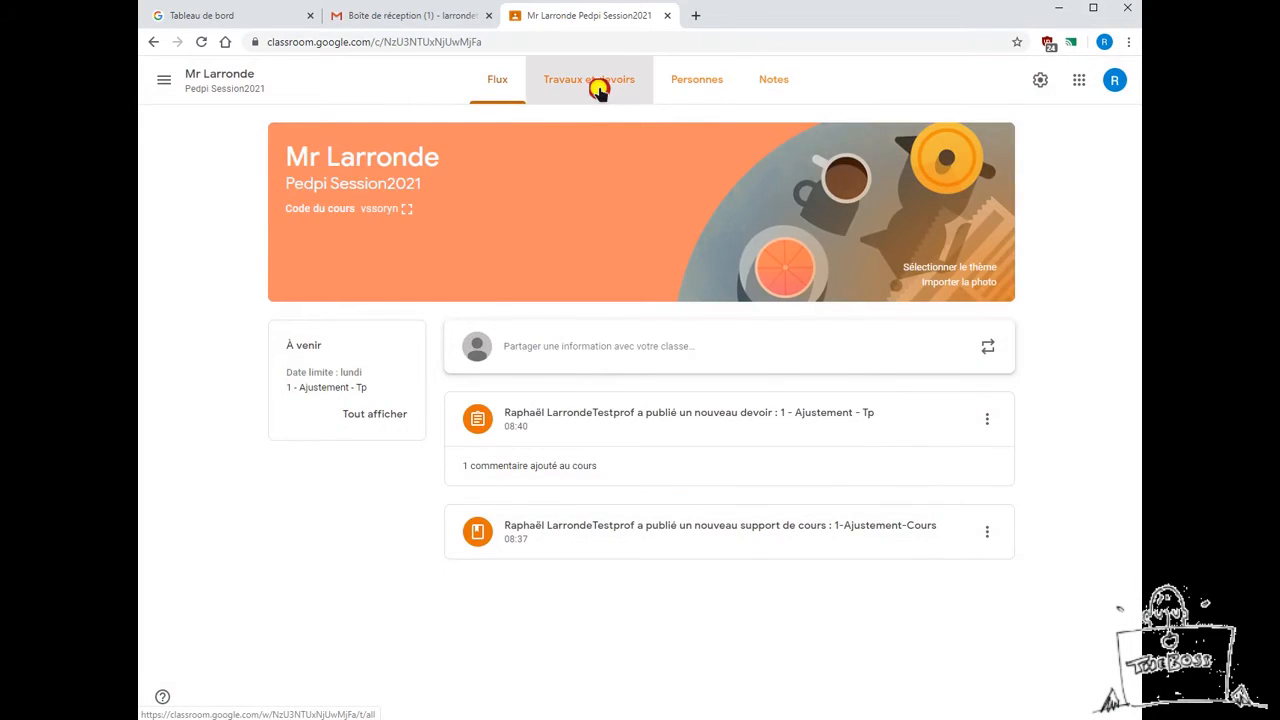
# - Open the "1 - Ajustement - Tp" assignment from the classwork, check its instructions and return to the list of student work
pyautogui.click(592, 88)
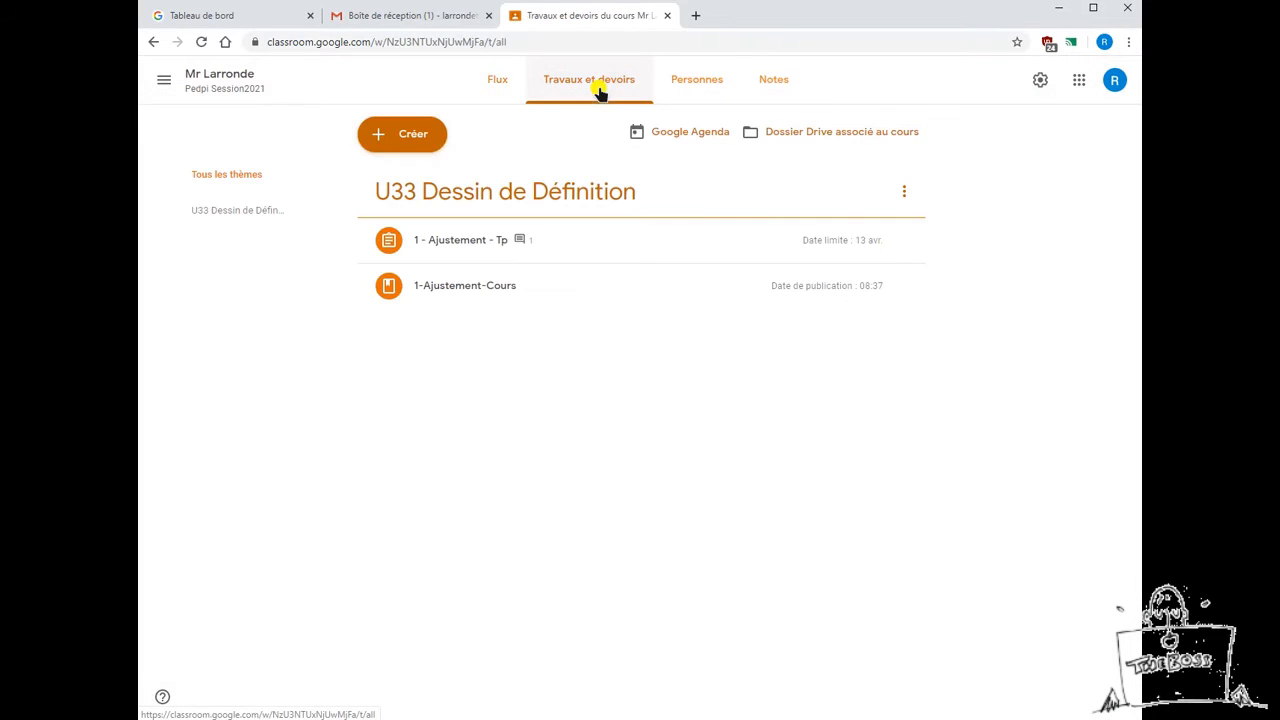
pyautogui.click(478, 244)
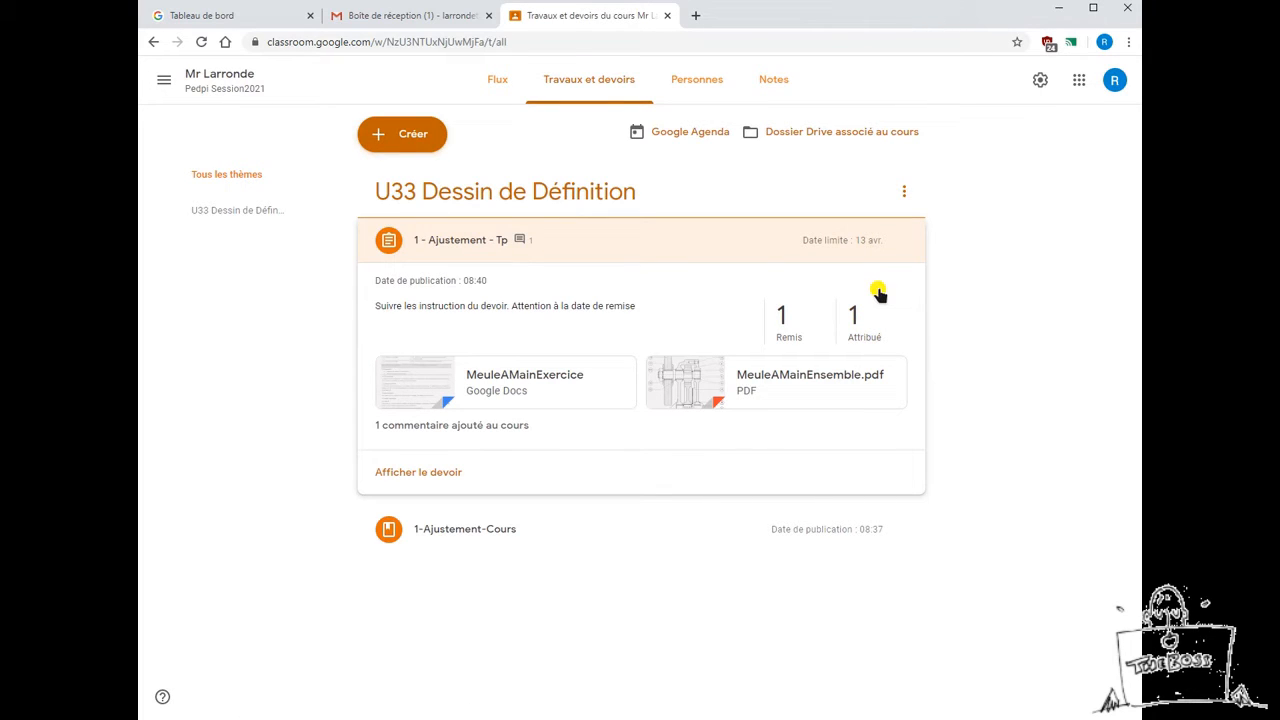
pyautogui.click(419, 472)
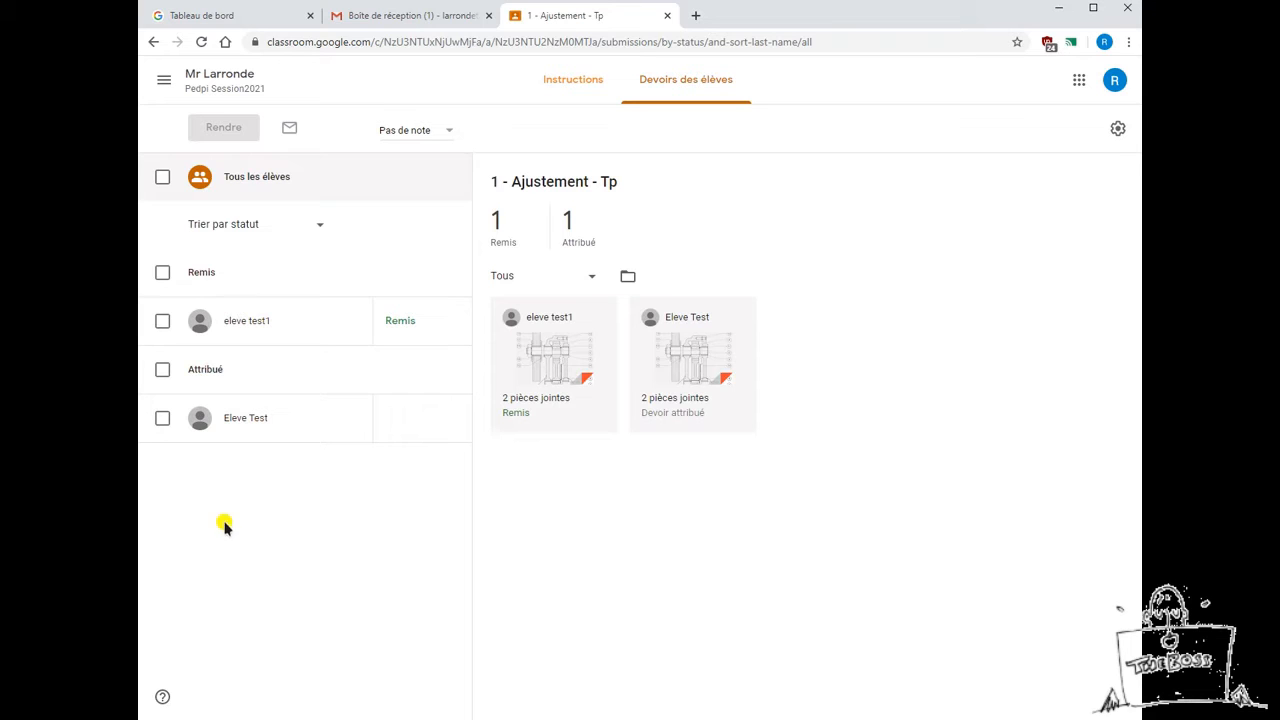
pyautogui.moveTo(437, 337)
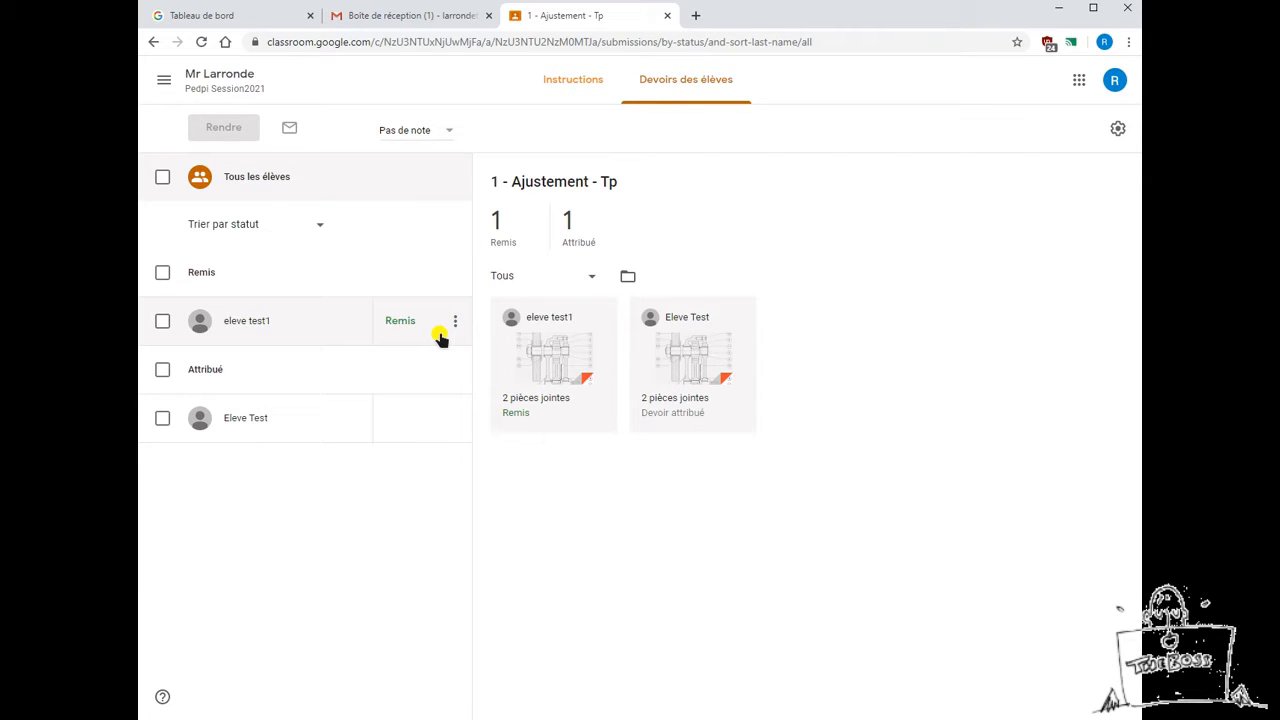
pyautogui.click(573, 85)
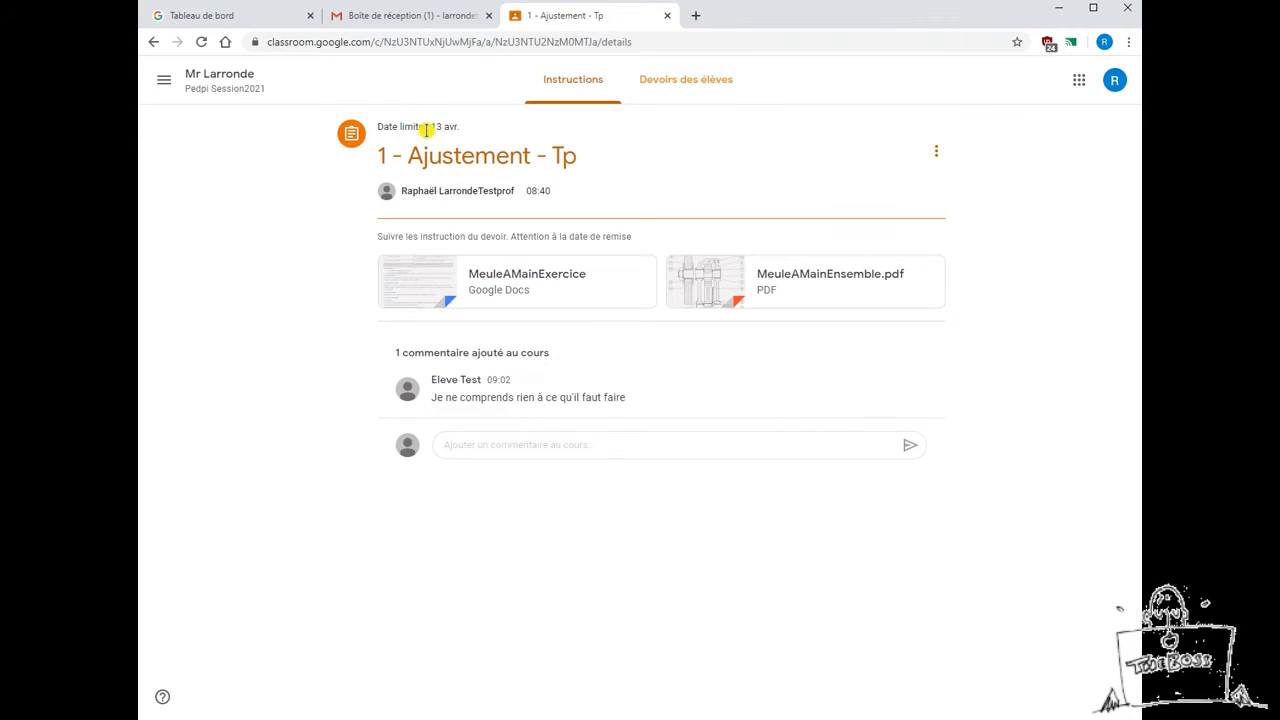
pyautogui.click(670, 82)
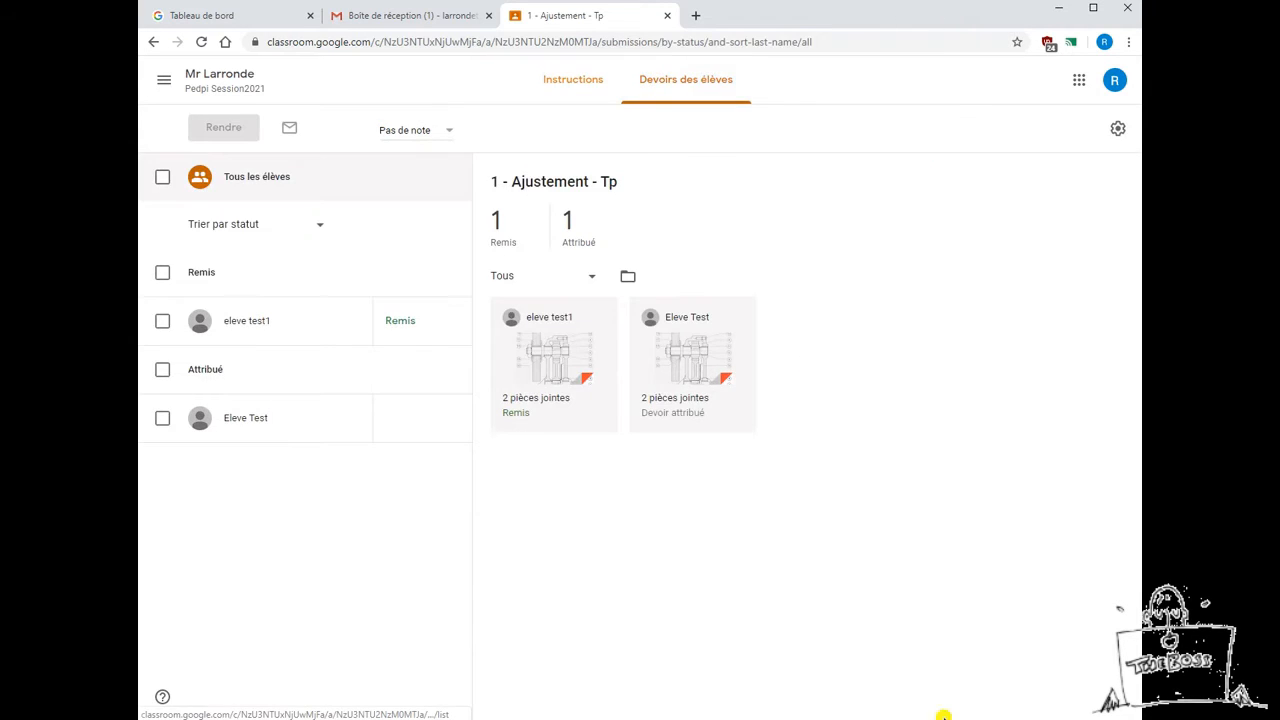
# - Open the MeuleAMainEnsemble PDF of the student who handed in the assignment and dismiss the introductory tip
pyautogui.click(252, 325)
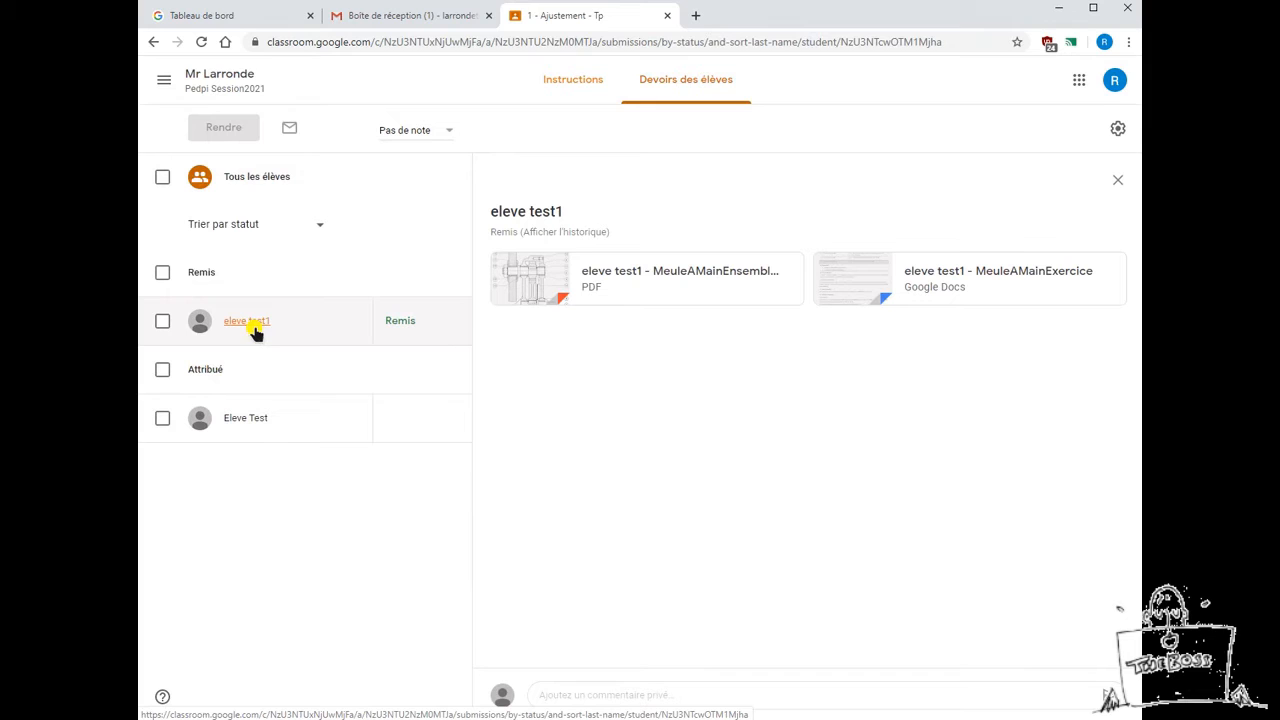
pyautogui.click(640, 274)
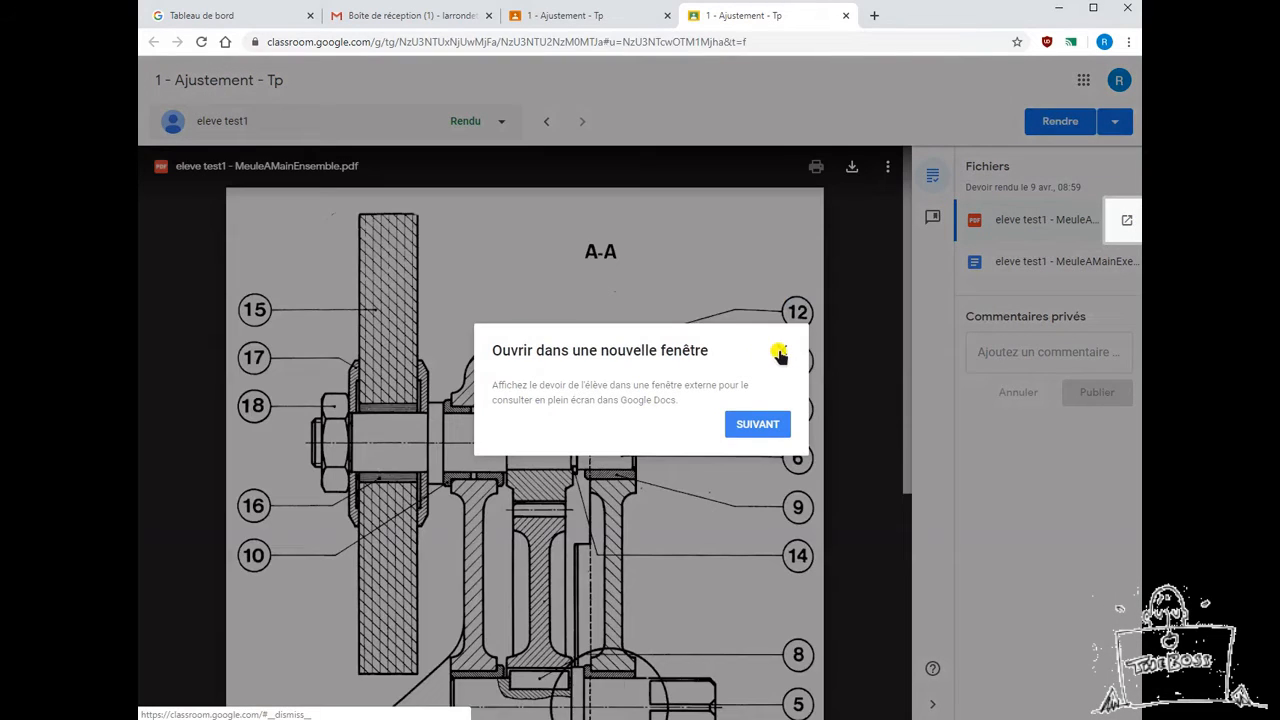
pyautogui.click(779, 353)
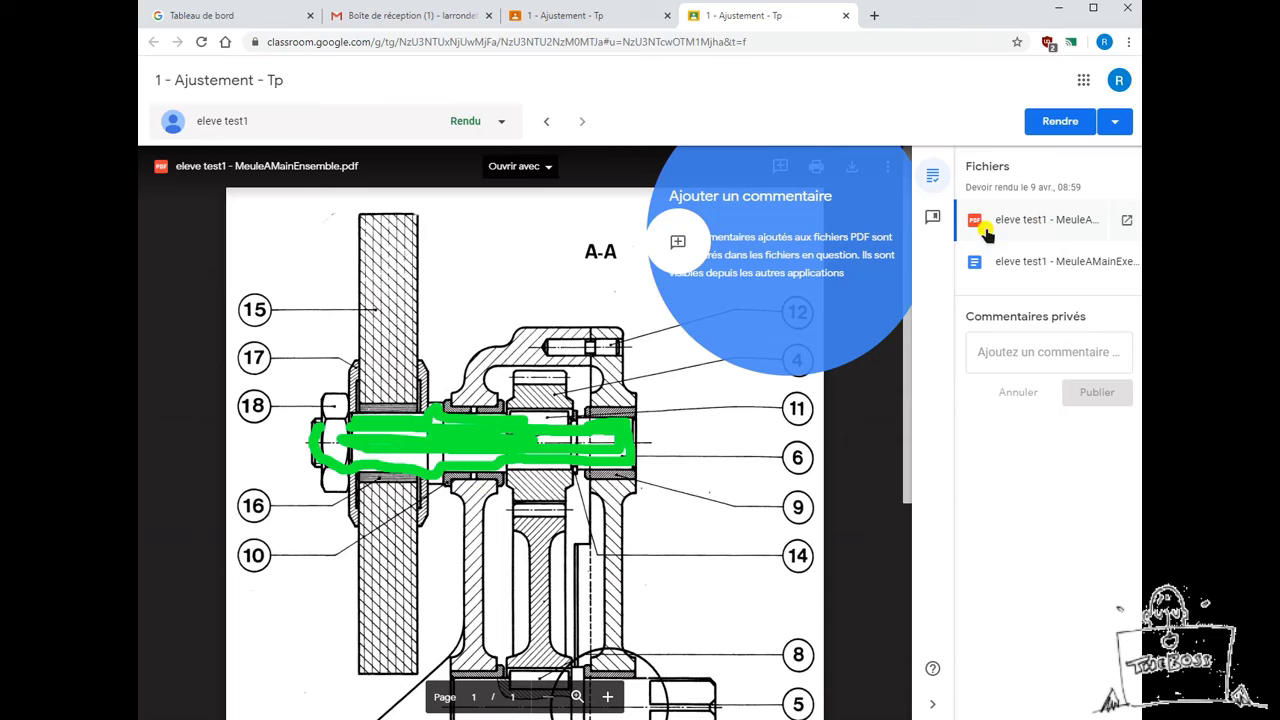
# - In the student's MeuleAMainExercice document, post the comment "C'est bien" on the "La position" table row, with the document outline hidden
pyautogui.click(1012, 261)
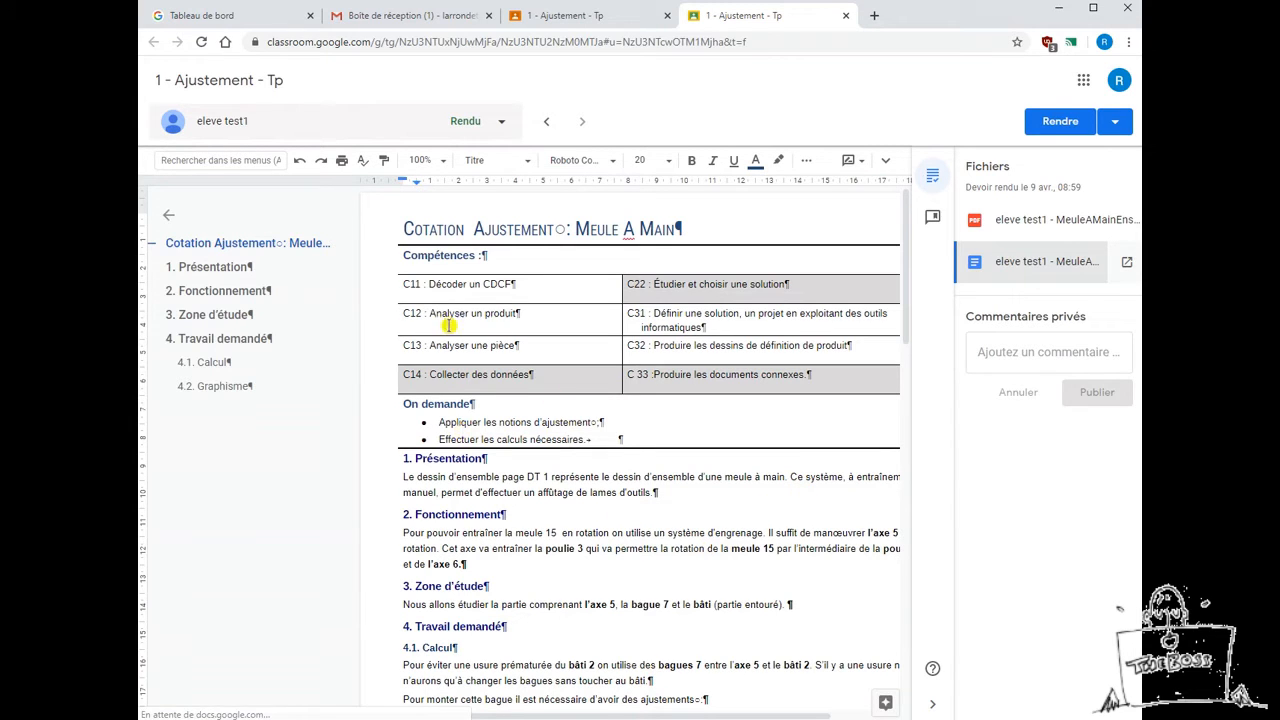
pyautogui.click(168, 214)
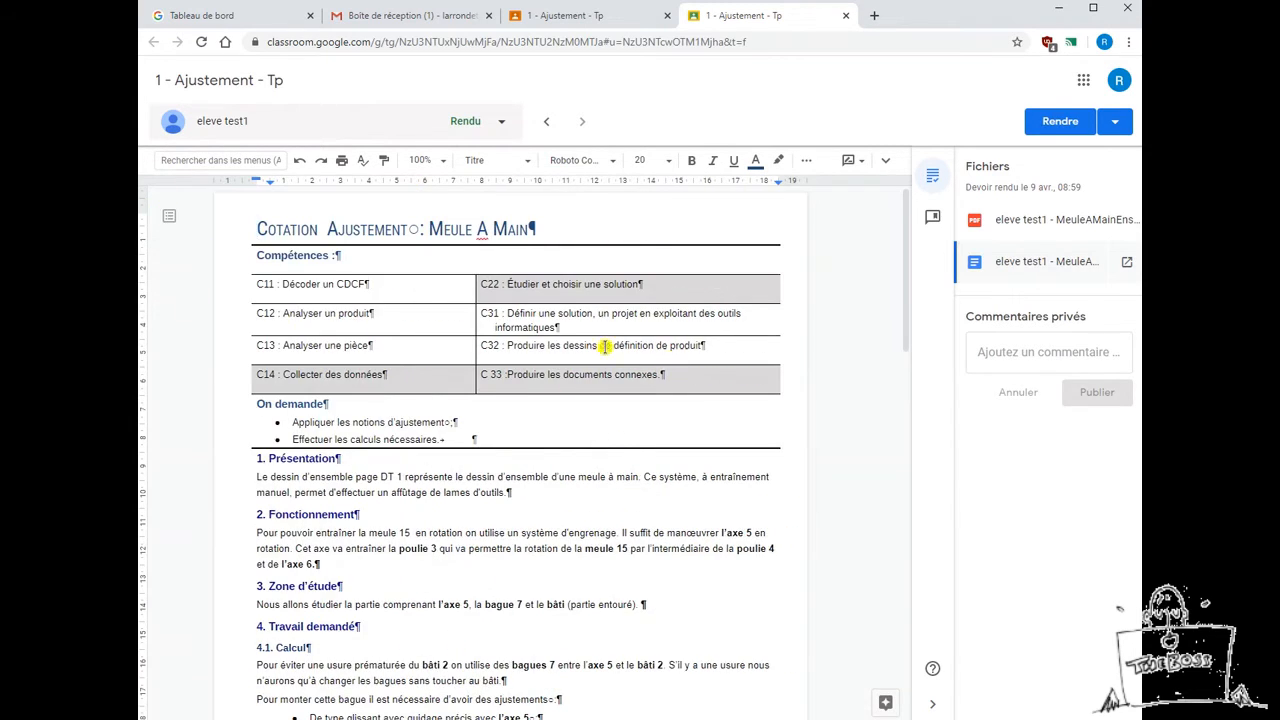
pyautogui.scroll(-5, 740, 429)
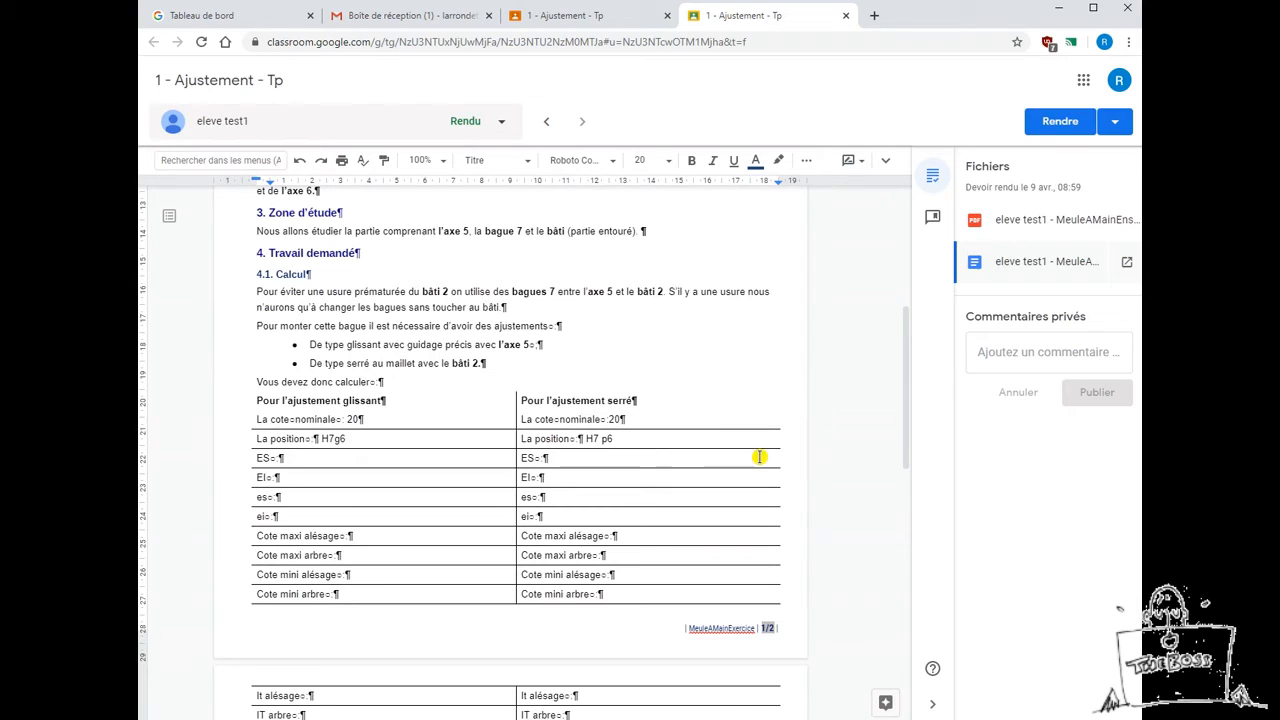
pyautogui.moveTo(323, 438); pyautogui.dragTo(797, 445)
pyautogui.click(810, 448)
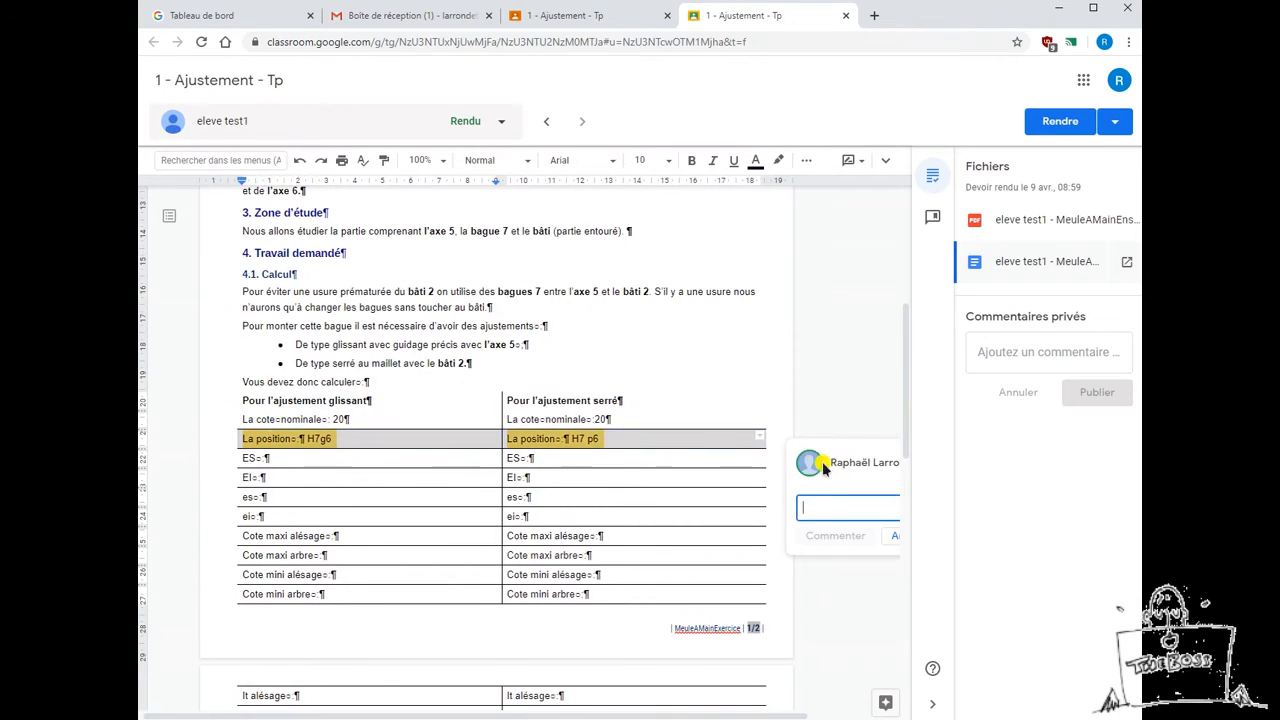
pyautogui.write("C'est bien")
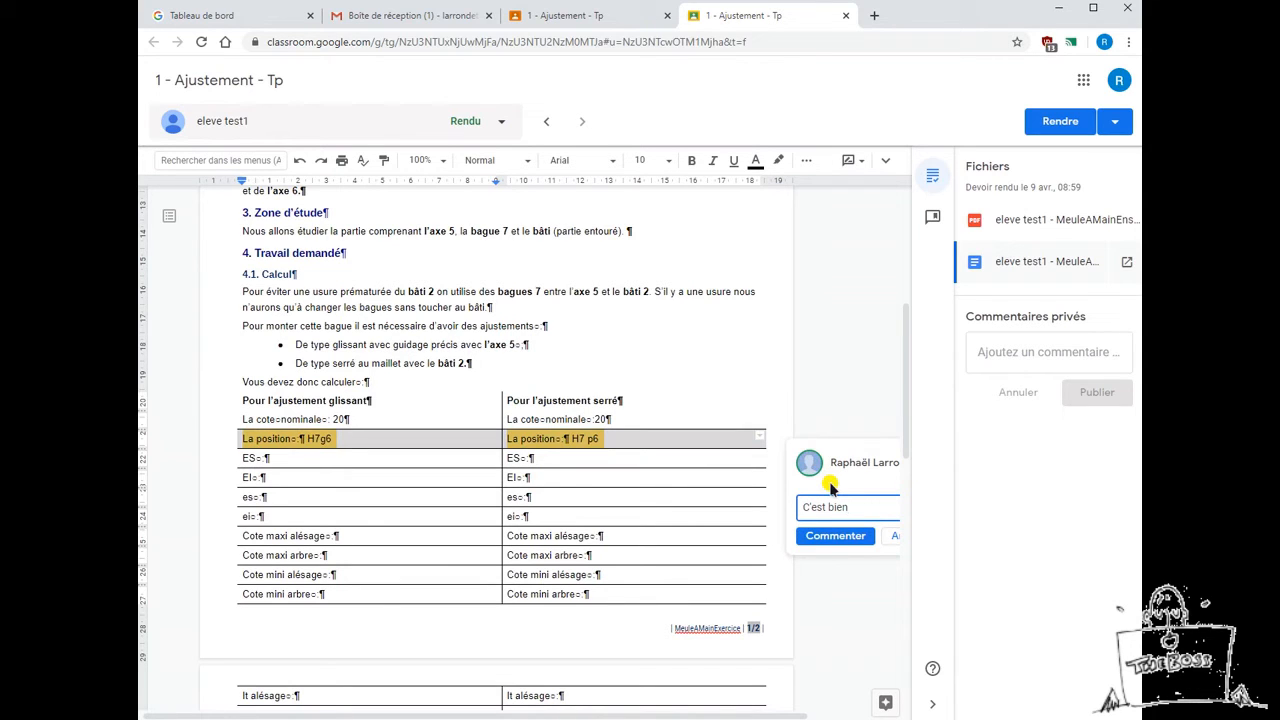
pyautogui.click(833, 535)
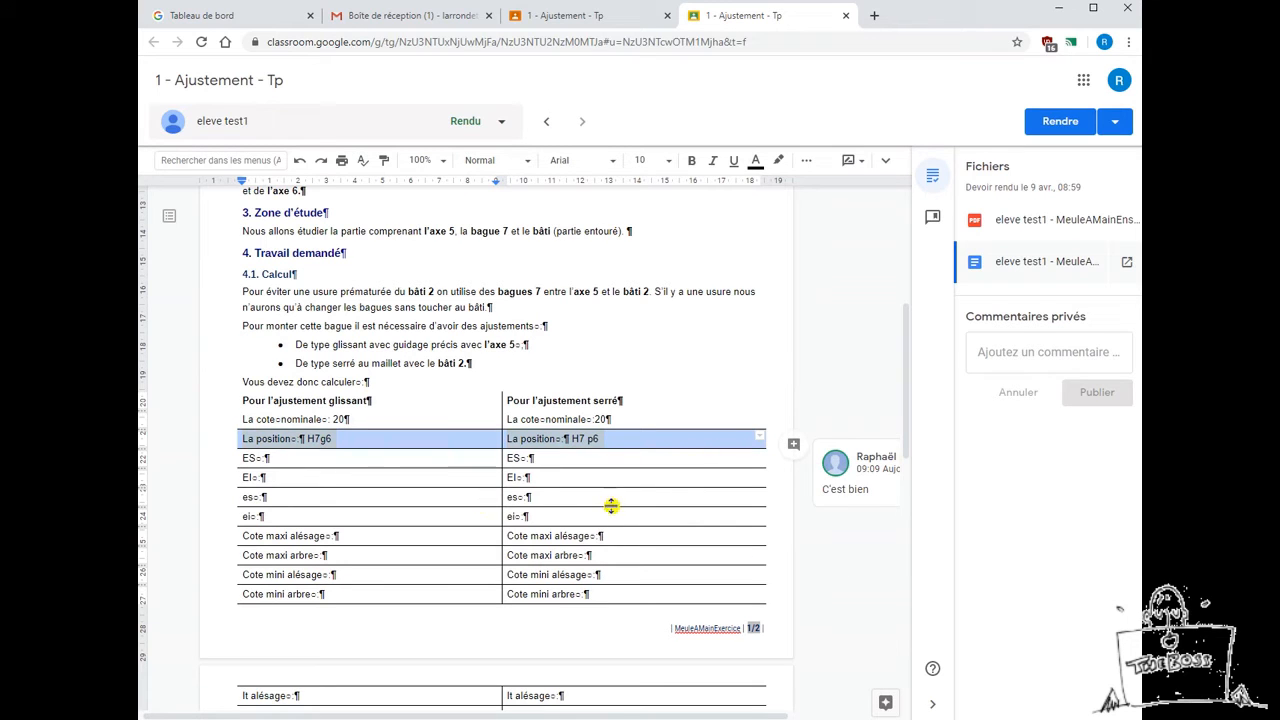
# - Post the comment "Où est la suite ?" on the table rows from "ES" to "Cote mini arbre"
pyautogui.moveTo(378, 460); pyautogui.dragTo(691, 583)
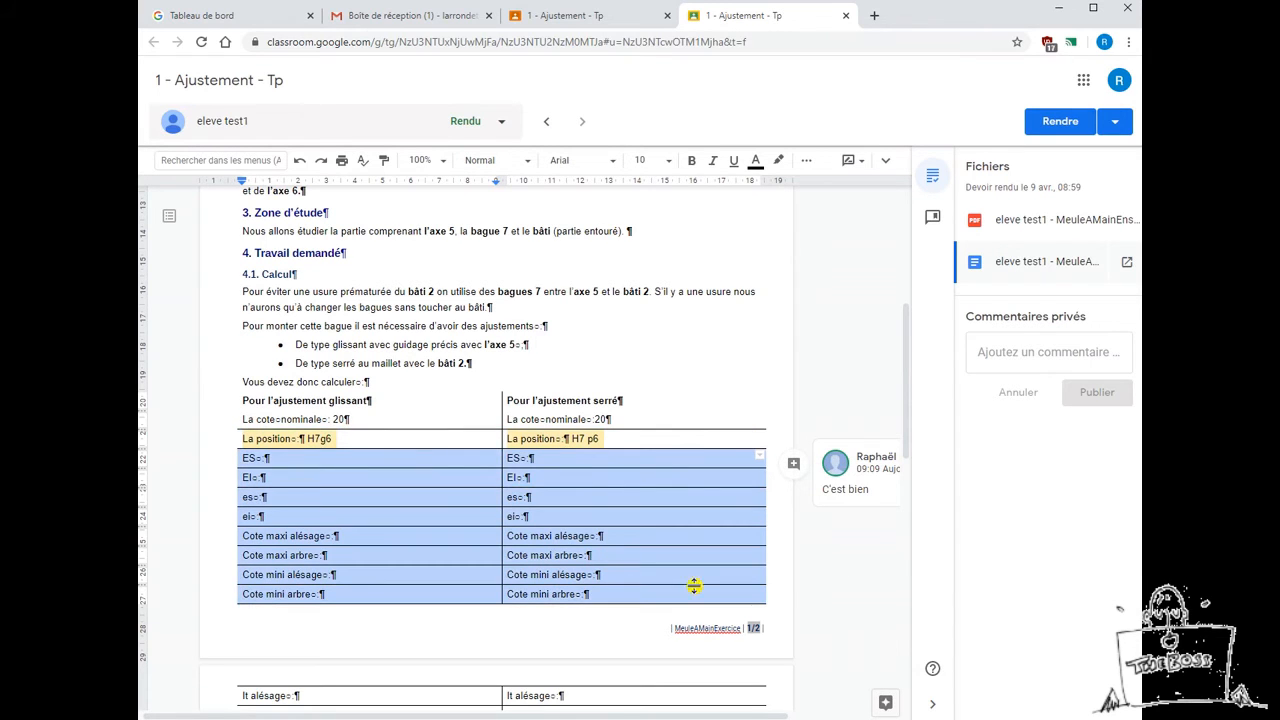
pyautogui.click(793, 463)
pyautogui.write('0')
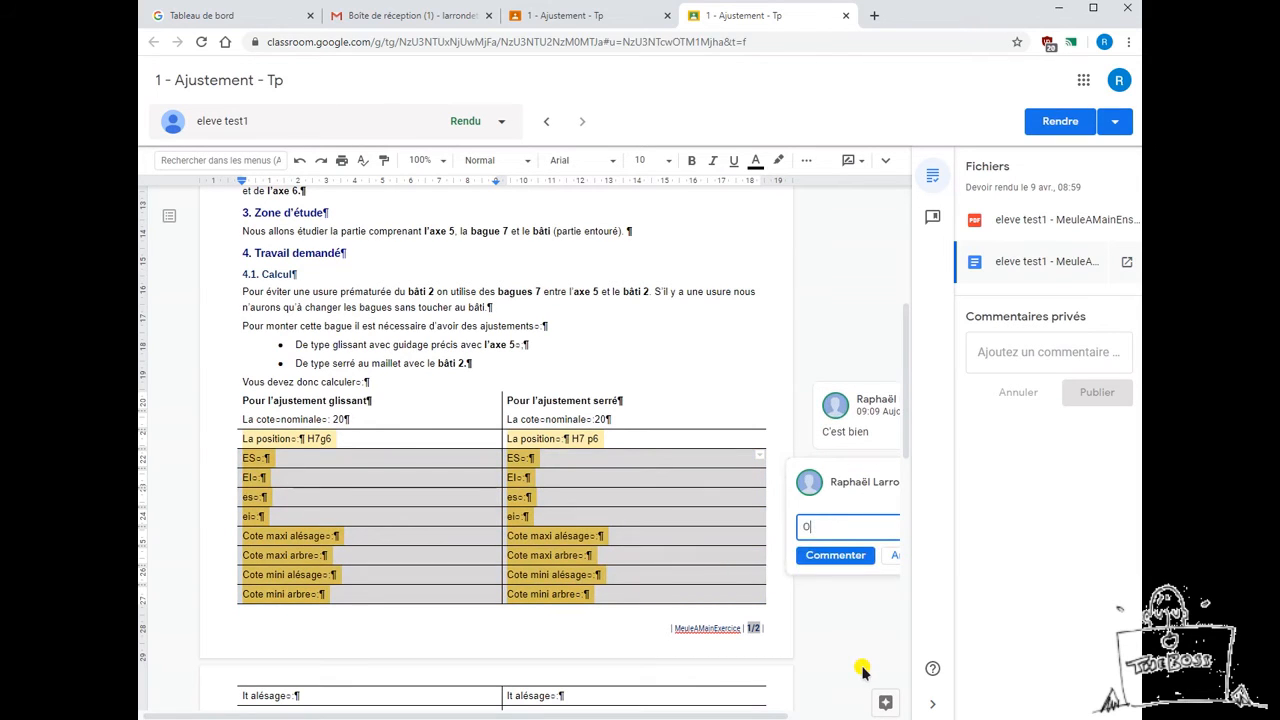
pyautogui.write('ù est la suite ?')
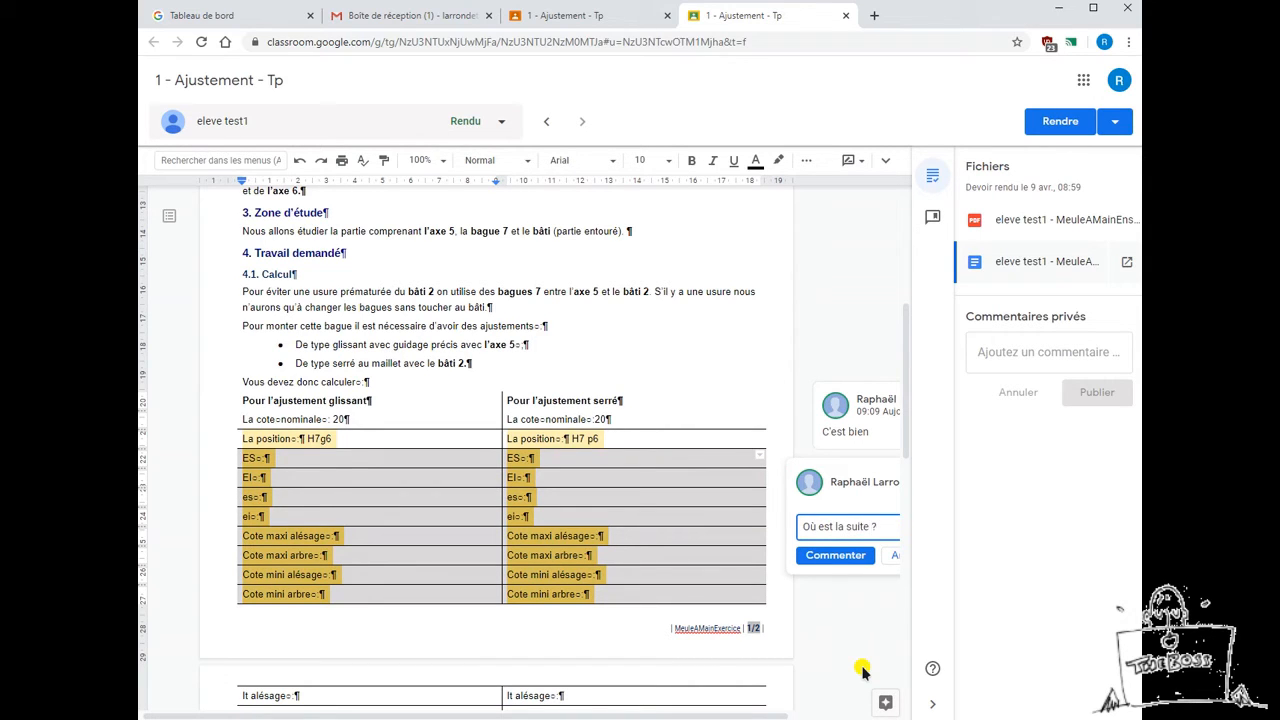
pyautogui.click(836, 556)
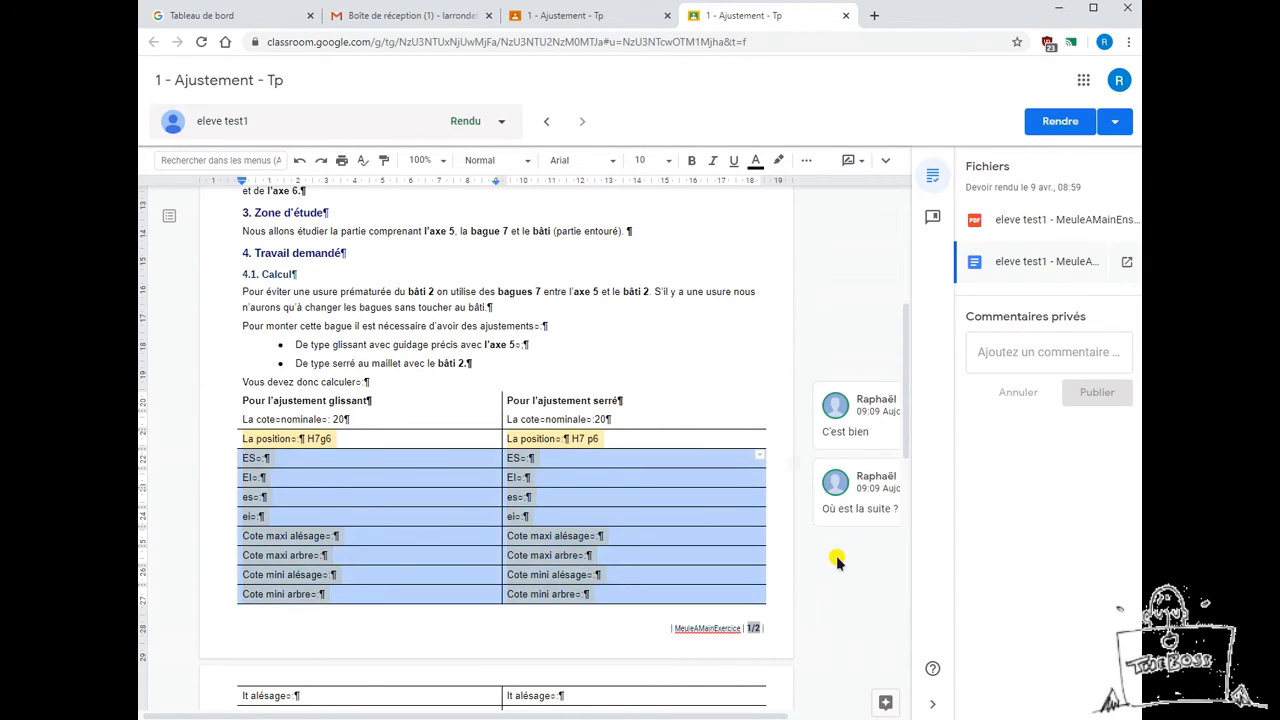
# - Publish the private comment "Attention incomplet, à me renvoyer" on the student's submission
pyautogui.click(1020, 352)
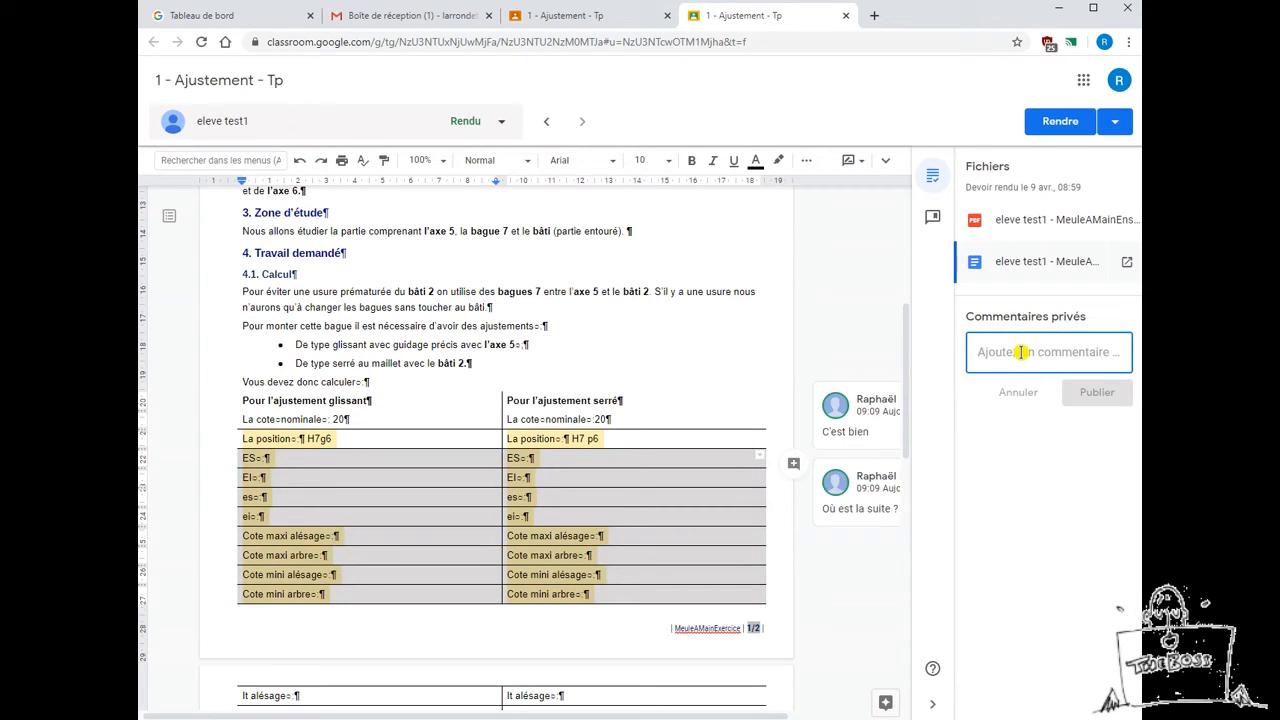
pyautogui.write('Attention incomplet,')
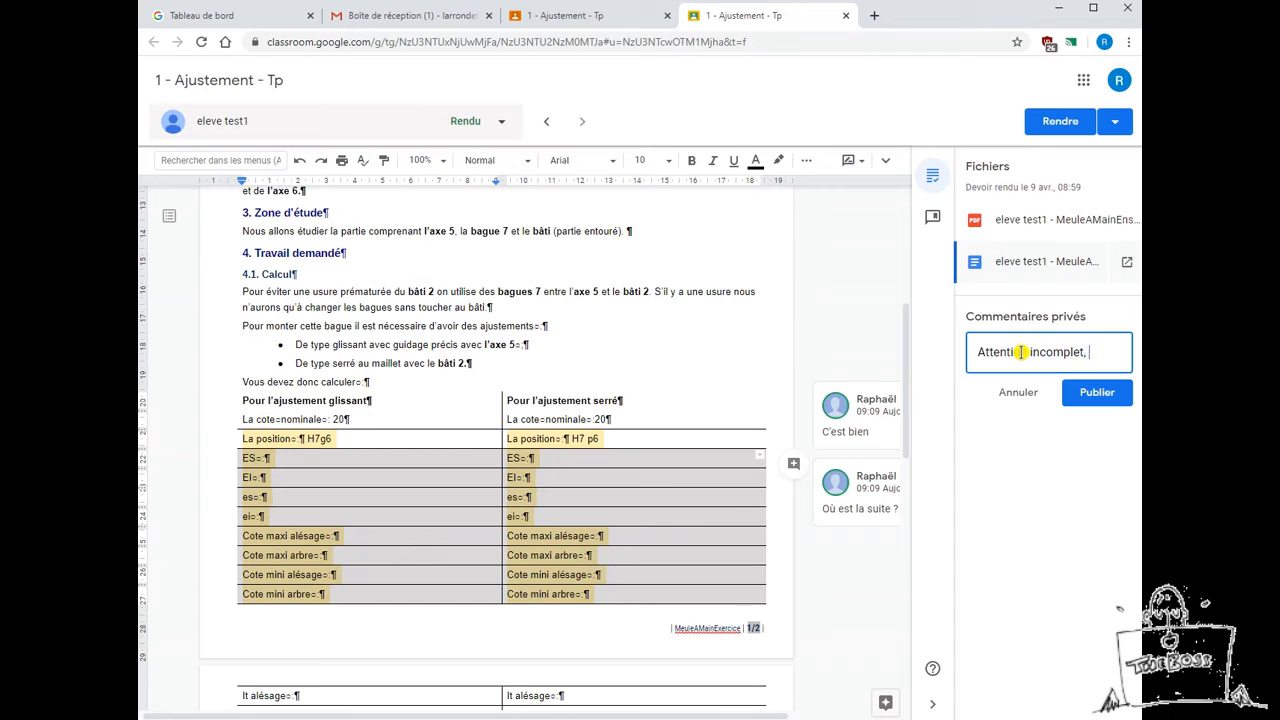
pyautogui.write('e renvoyer')
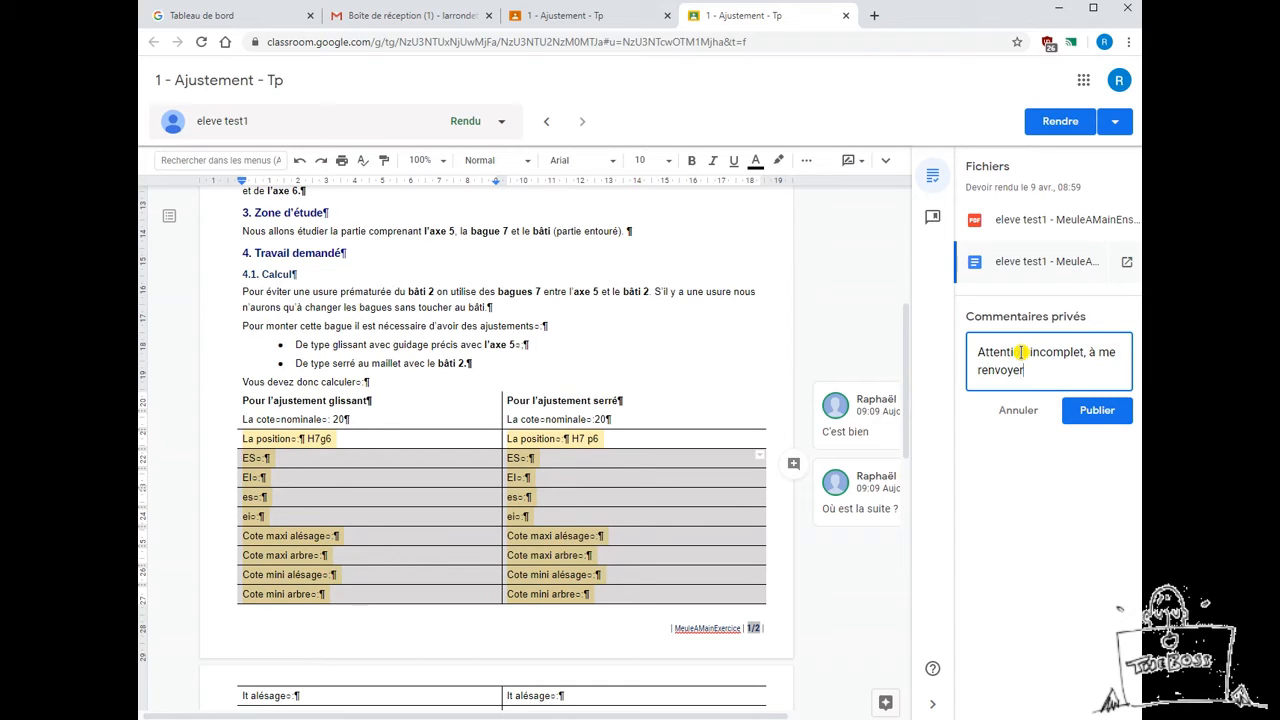
pyautogui.click(1108, 418)
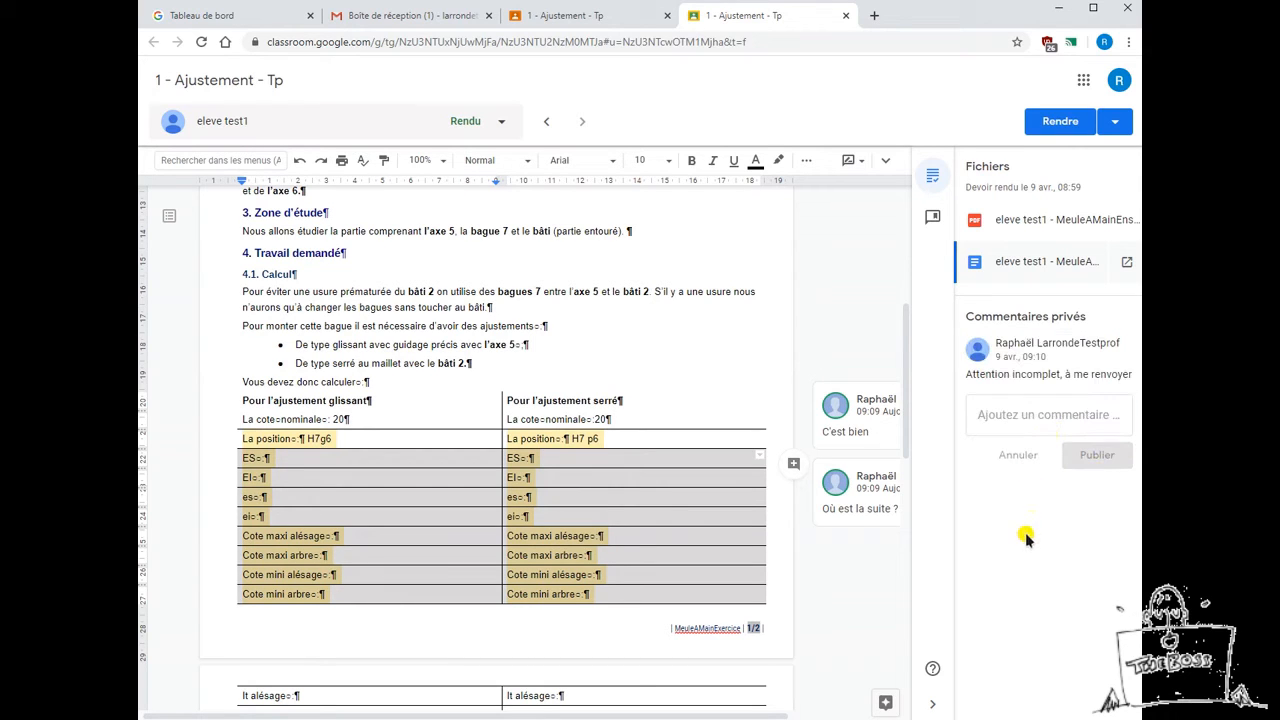
# - In the student's MeuleAMainEnsemble PDF, highlight the area around the green-coloured shaft and attach the comment "C'est bien"
pyautogui.click(1016, 222)
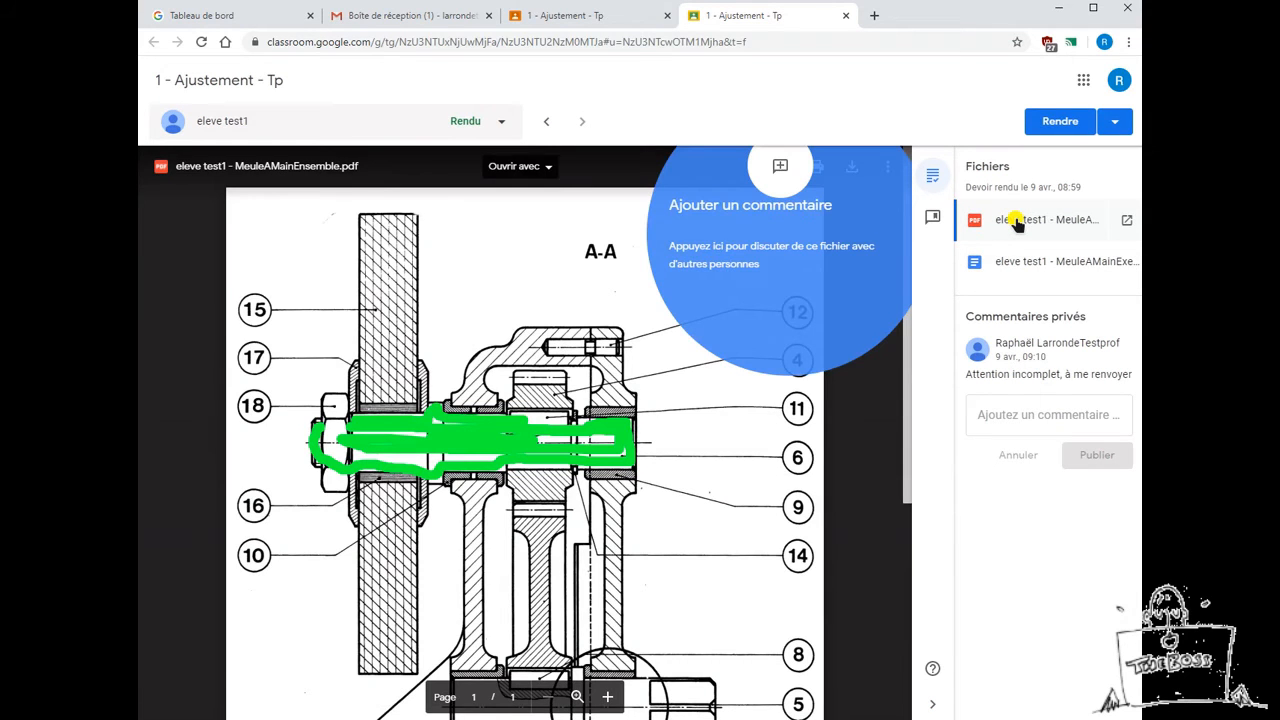
pyautogui.click(847, 466)
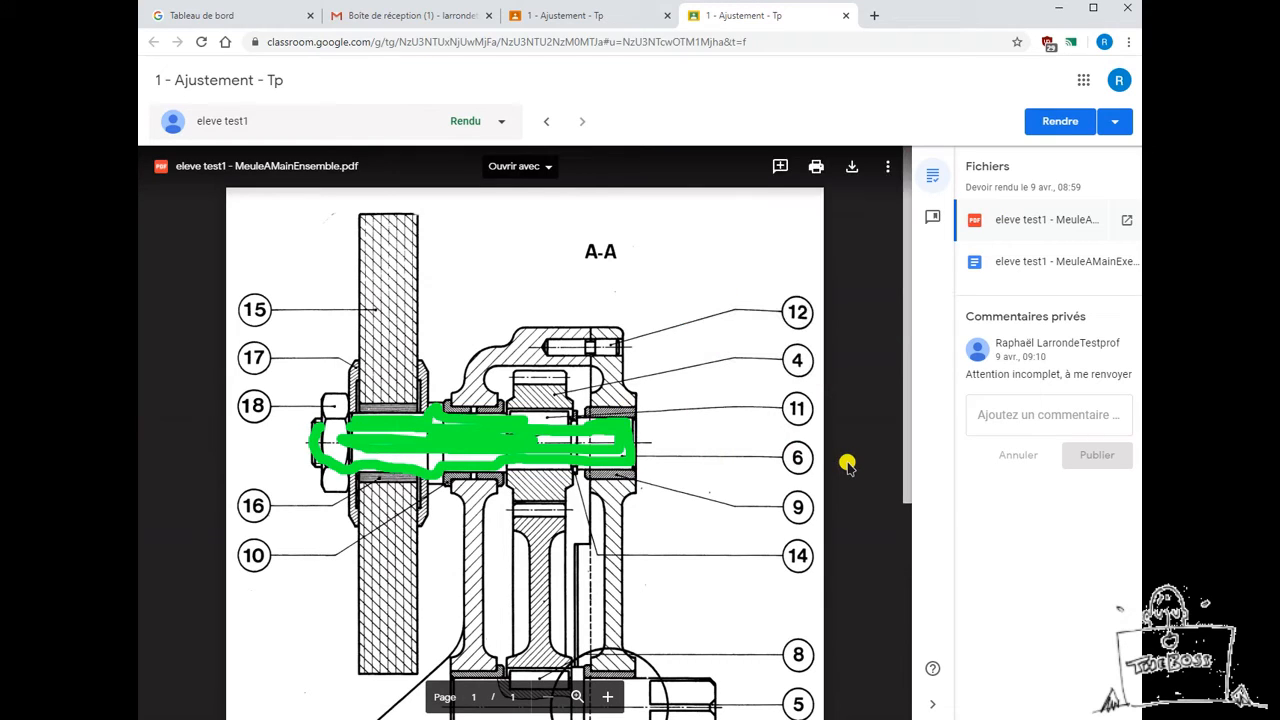
pyautogui.click(781, 166)
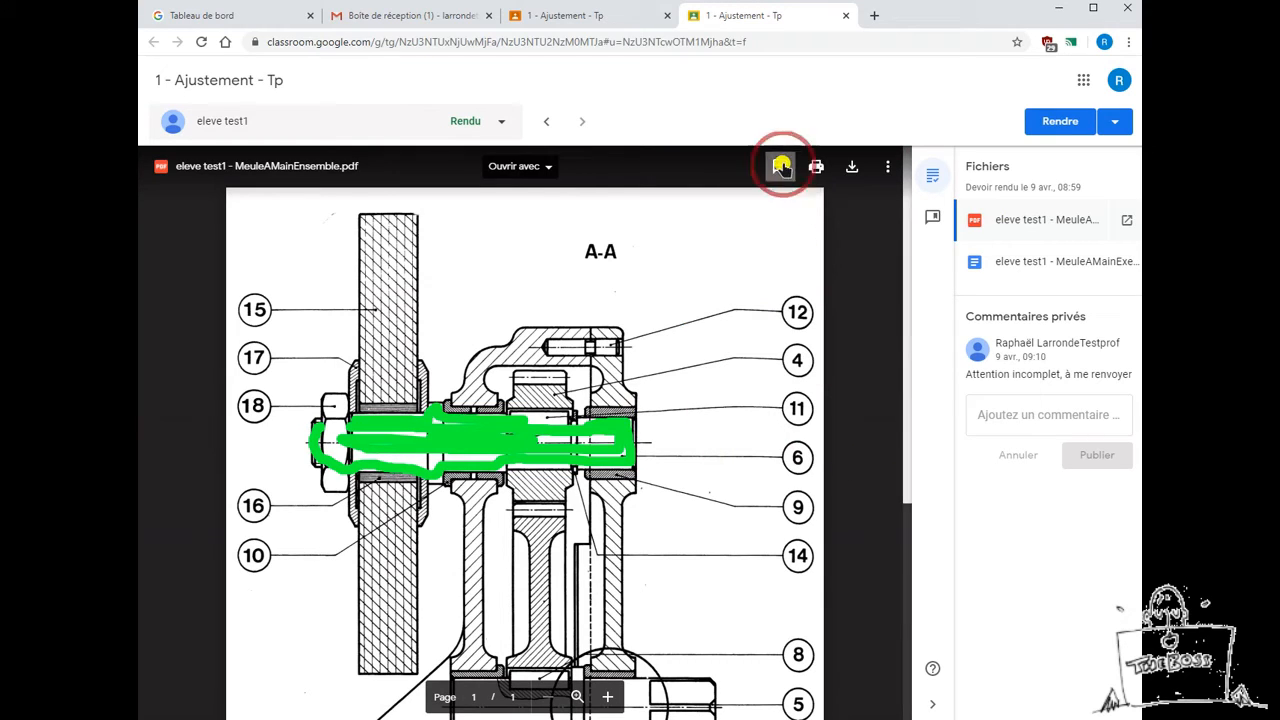
pyautogui.moveTo(335, 399); pyautogui.dragTo(670, 501)
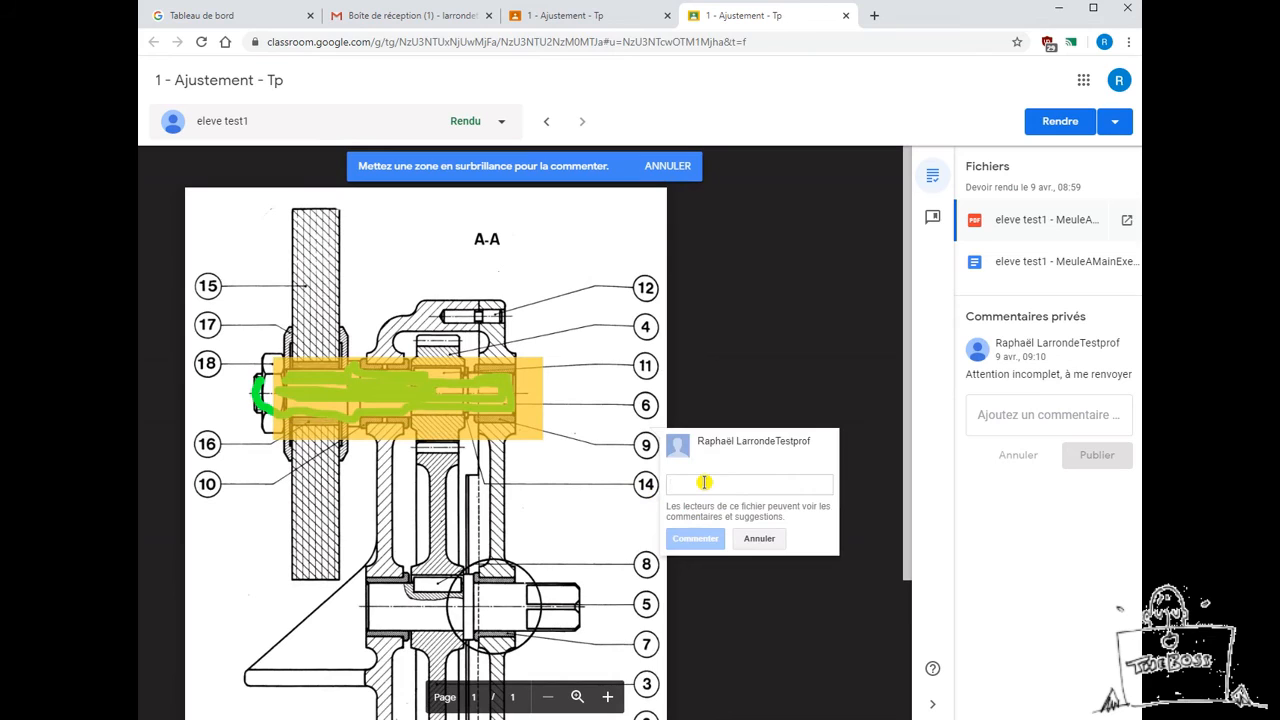
pyautogui.write("C'est b")
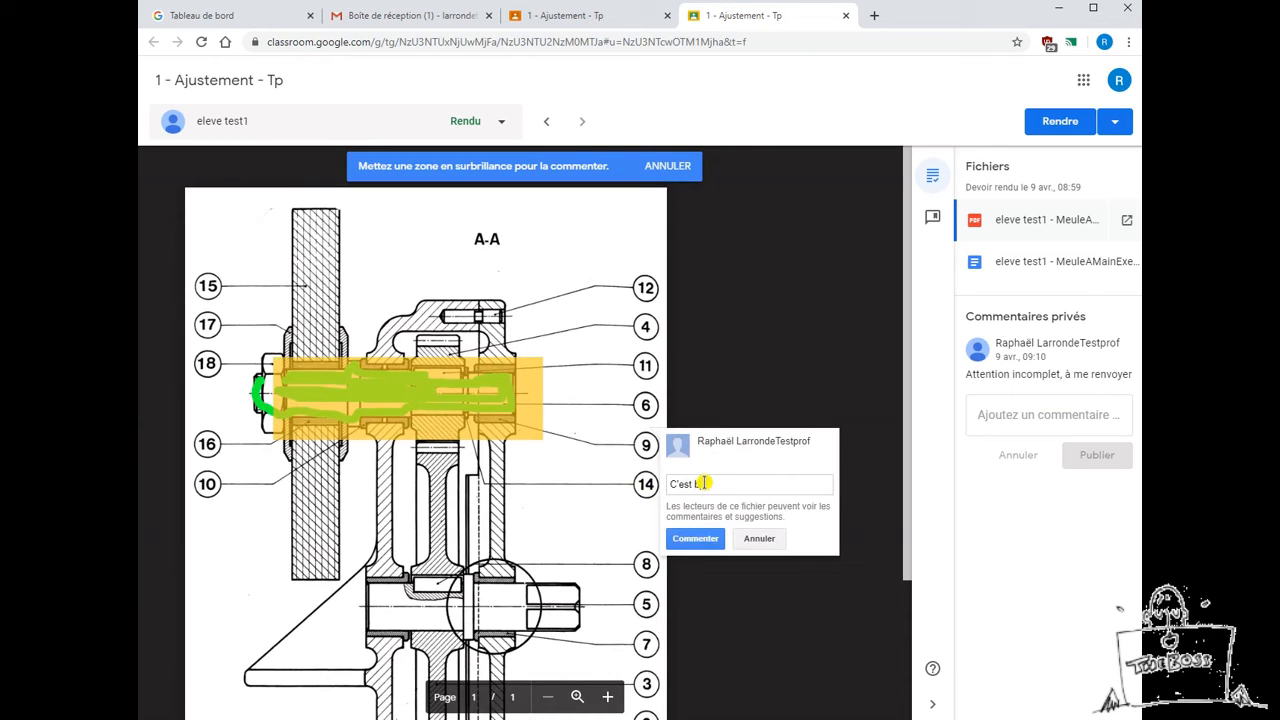
pyautogui.write('ien')
pyautogui.click(695, 538)
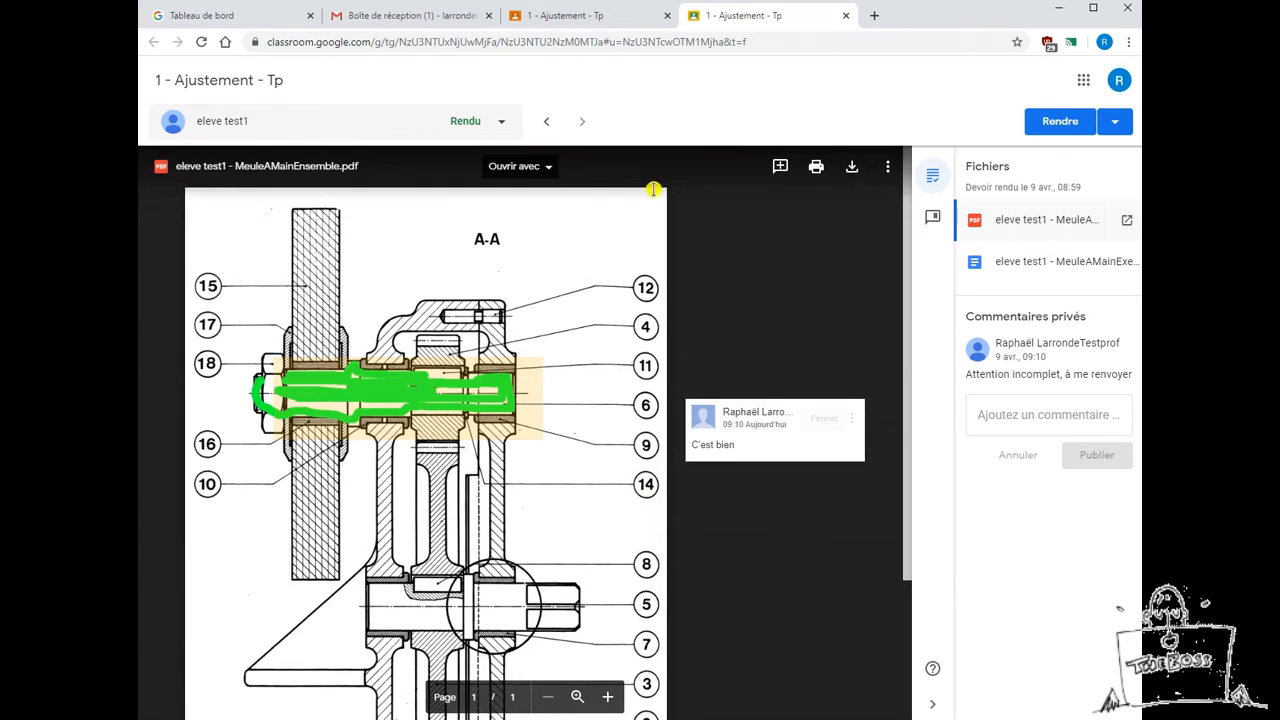
# - Open the MeuleAMainEnsemble PDF in Kami, completing sign-up with the Google account for college use and dismissing text recognition
pyautogui.click(548, 168)
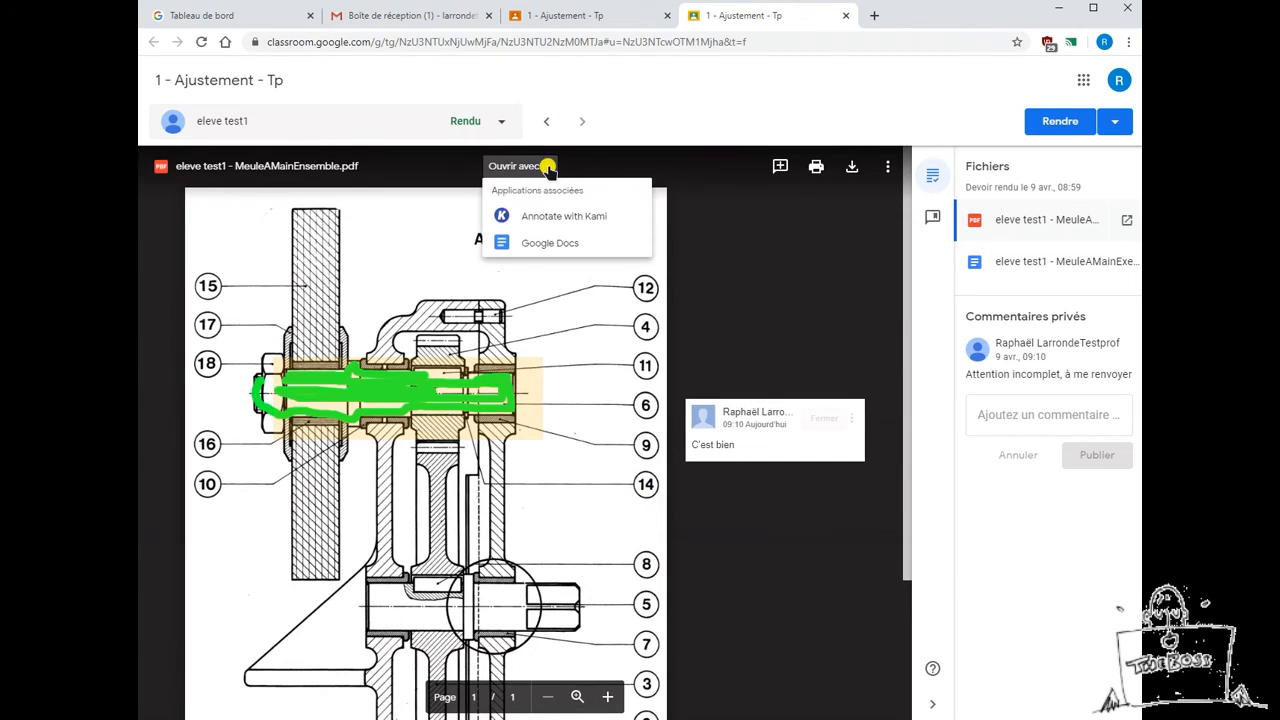
pyautogui.click(537, 214)
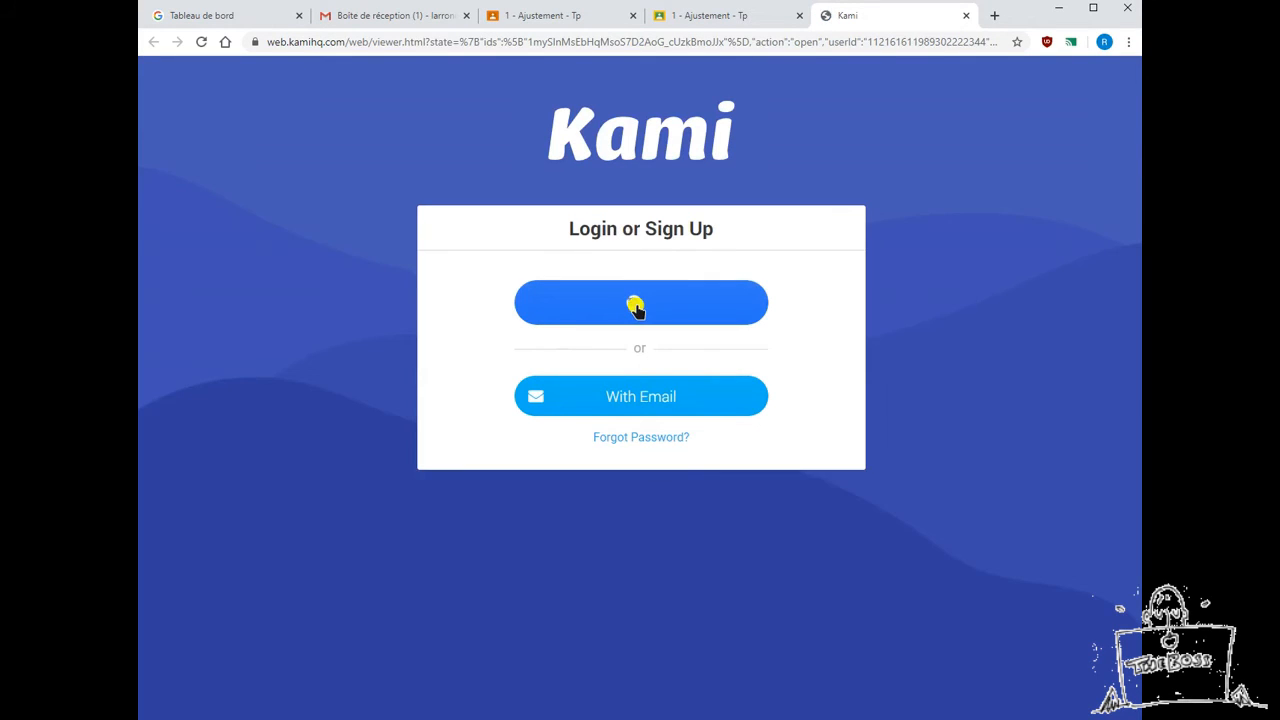
pyautogui.click(636, 306)
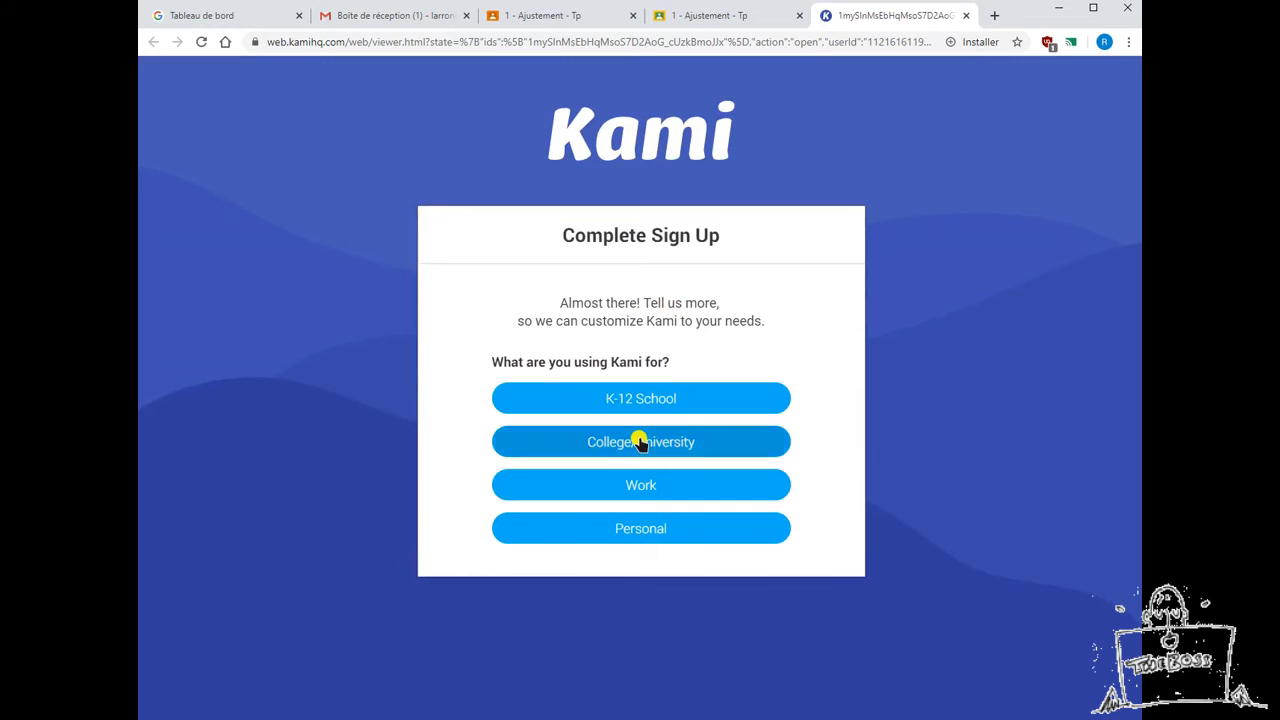
pyautogui.click(640, 442)
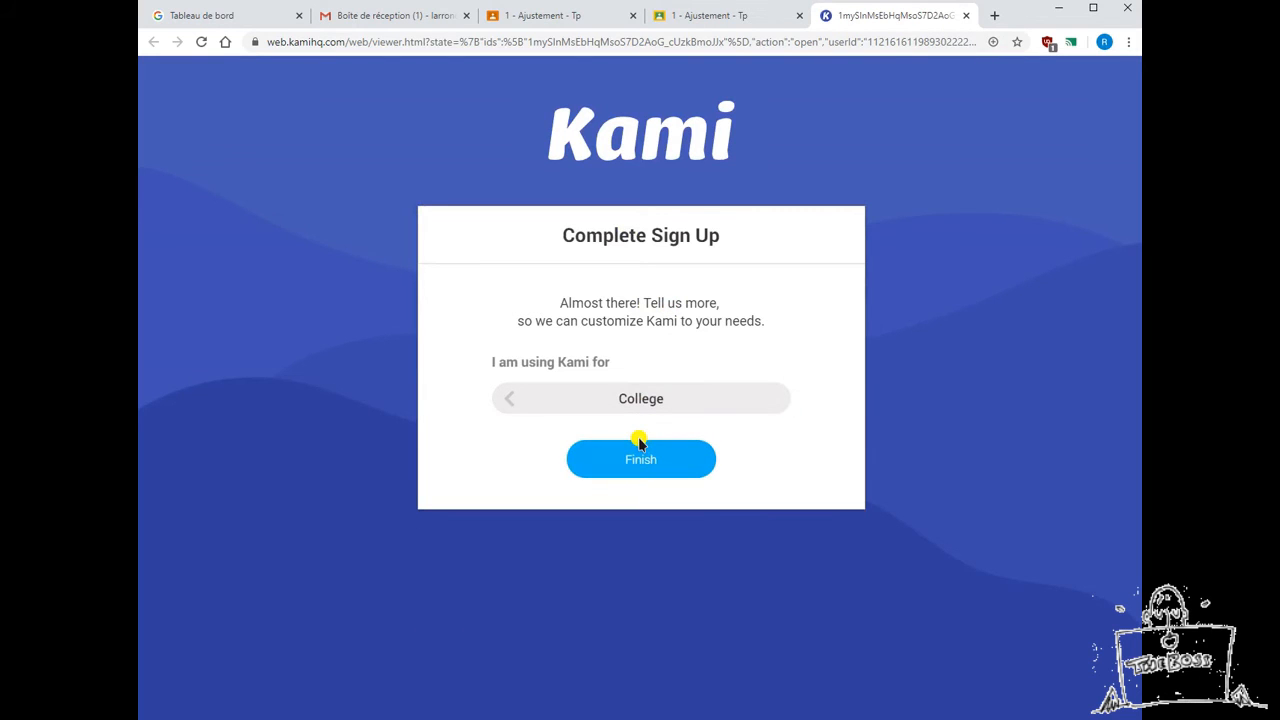
pyautogui.click(639, 445)
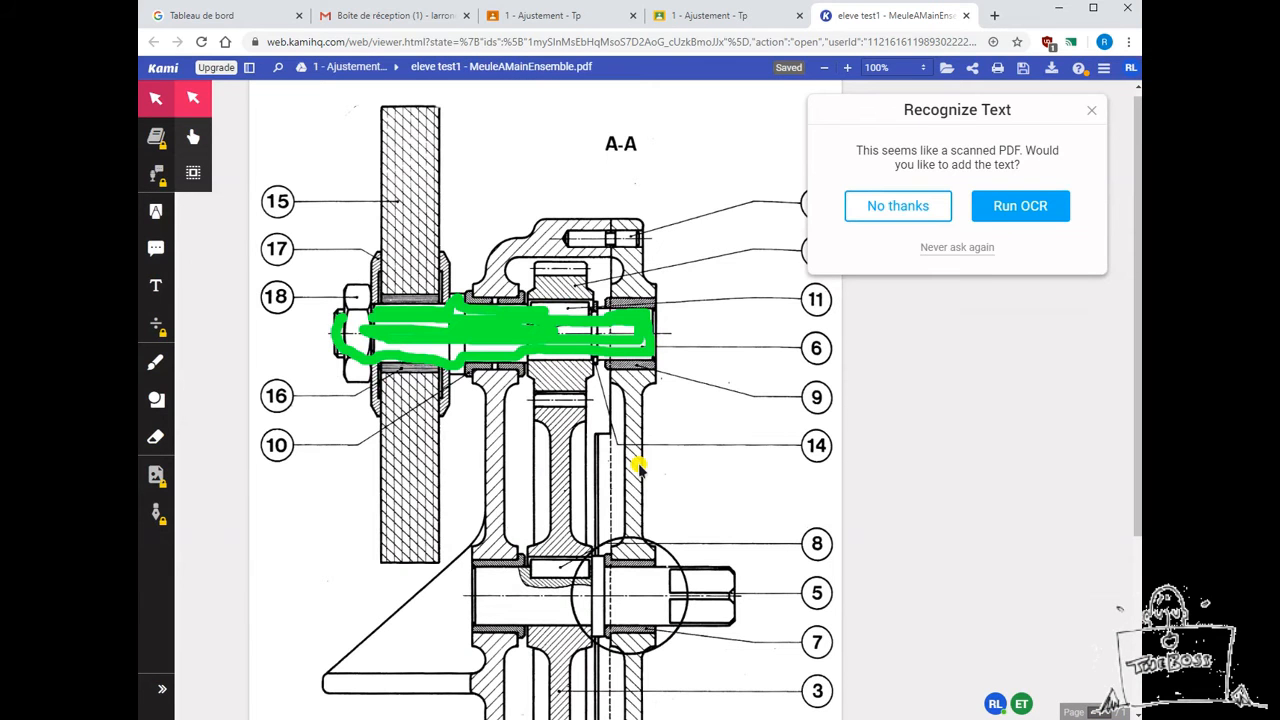
pyautogui.click(1092, 110)
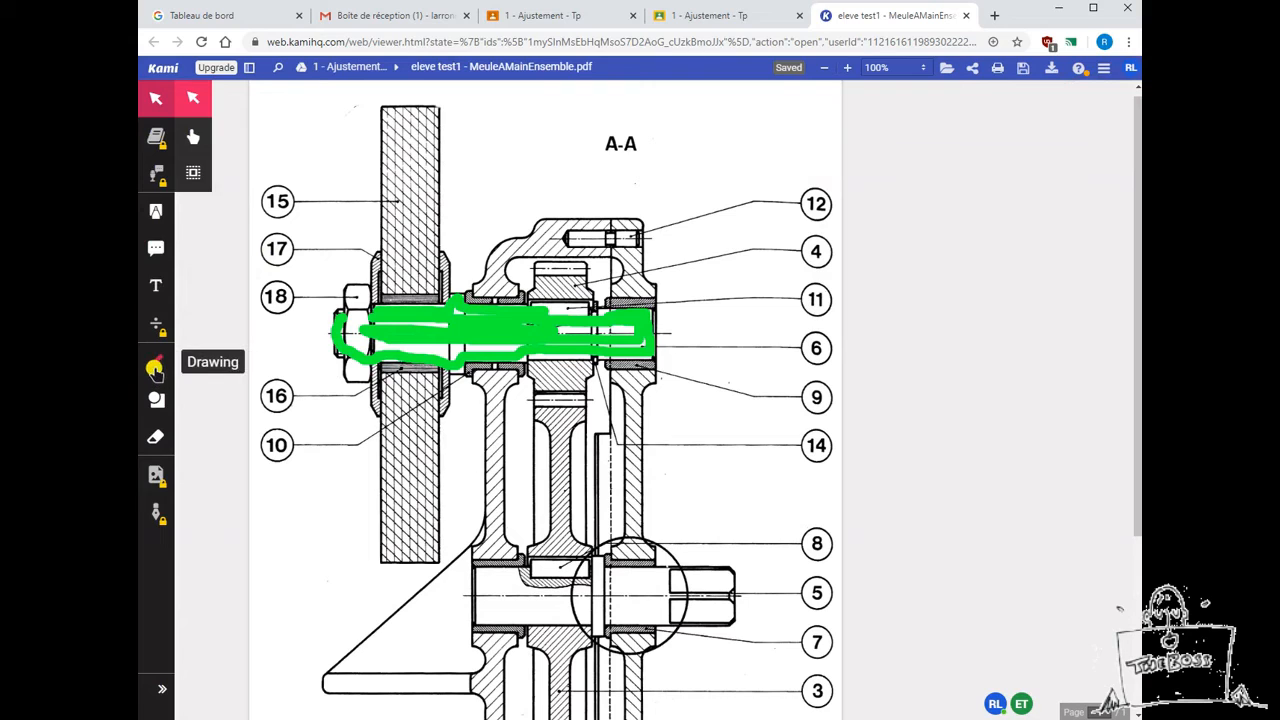
# - Handwrite "c'est bien" in pink with the Drawing tool beside the right end of the green-coloured shaft
pyautogui.click(155, 368)
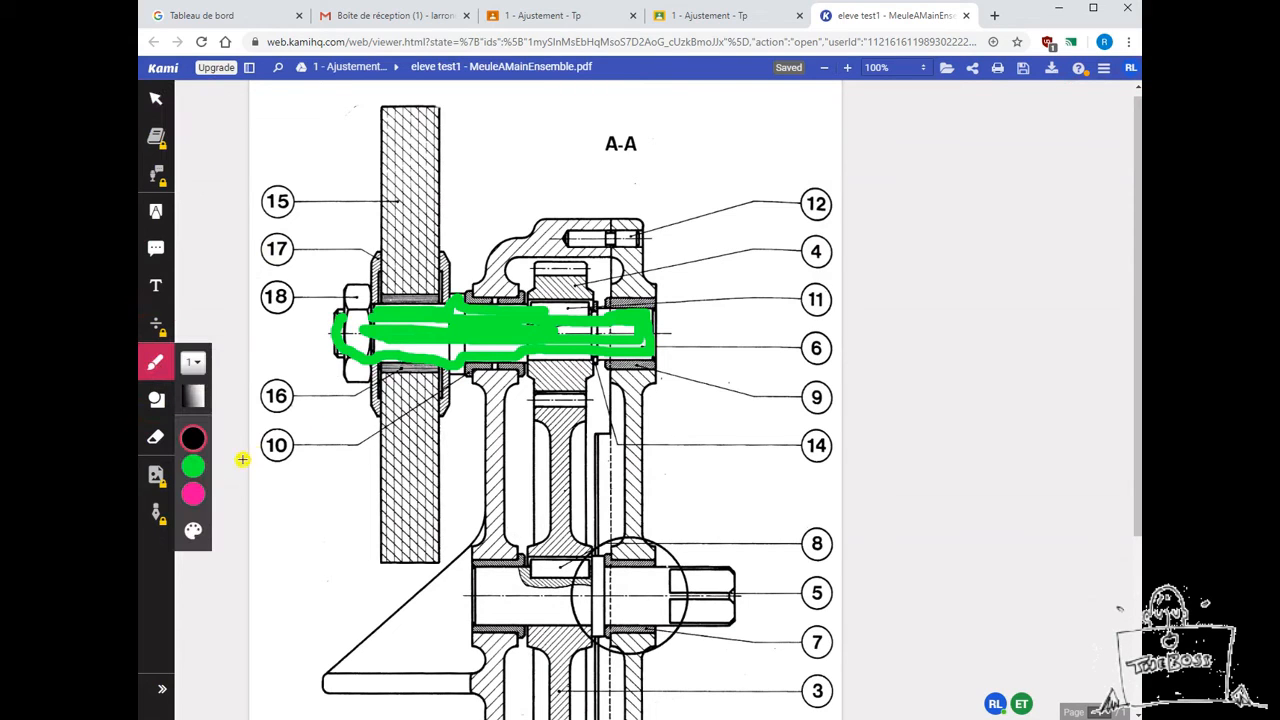
pyautogui.moveTo(197, 482)
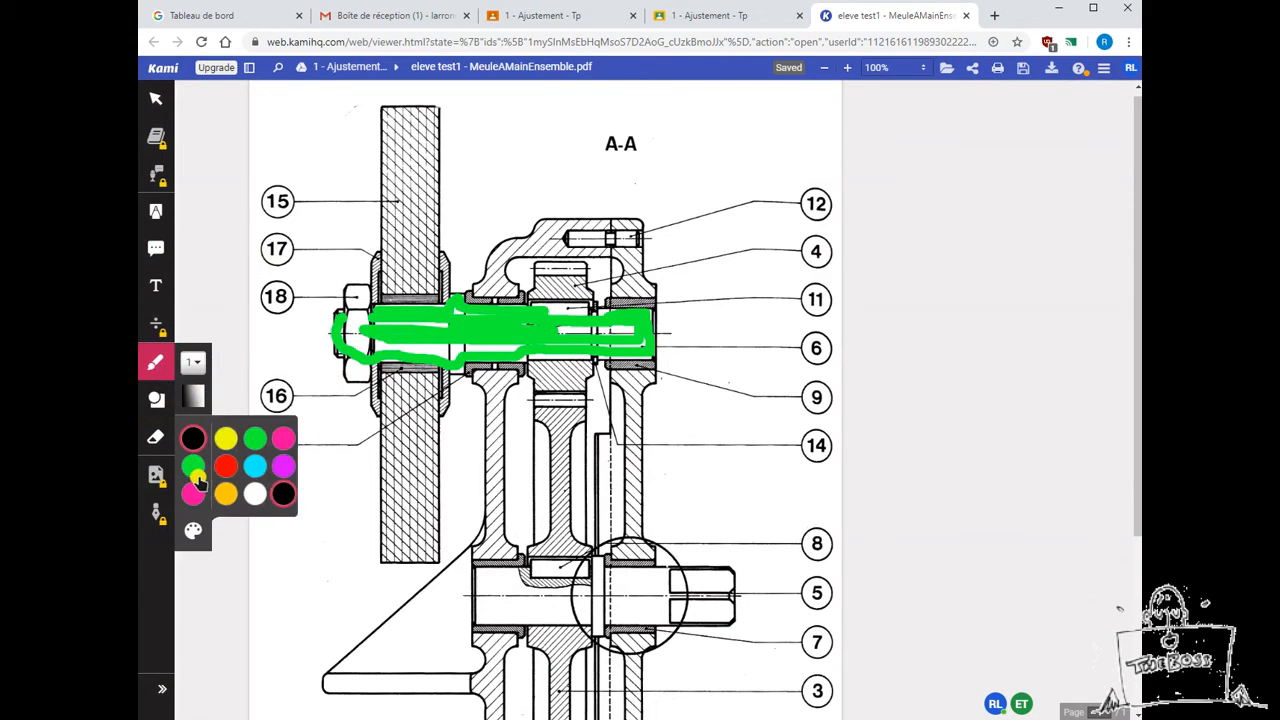
pyautogui.click(742, 273)
pyautogui.moveTo(708, 283)
pyautogui.mouseDown()
pyautogui.moveTo(742, 305)
pyautogui.moveTo(777, 274)
pyautogui.moveTo(781, 300)
pyautogui.moveTo(798, 290)
pyautogui.mouseUp()
pyautogui.moveTo(694, 337)
pyautogui.mouseDown()
pyautogui.moveTo(705, 380)
pyautogui.moveTo(734, 366)
pyautogui.moveTo(763, 382)
pyautogui.moveTo(777, 366)
pyautogui.moveTo(789, 385)
pyautogui.mouseUp()
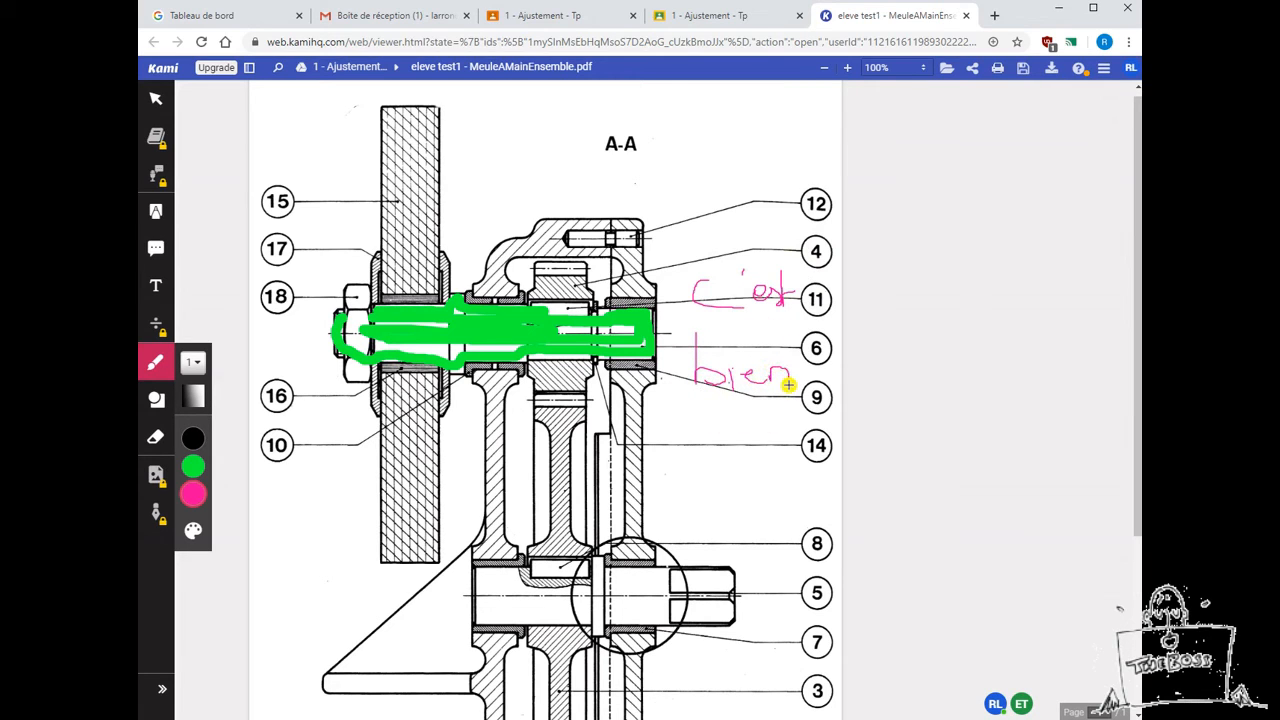
# - Save the annotated PDF to Google Drive, authorising Kami with the teacher's Google account, and close Kami
pyautogui.click(1024, 70)
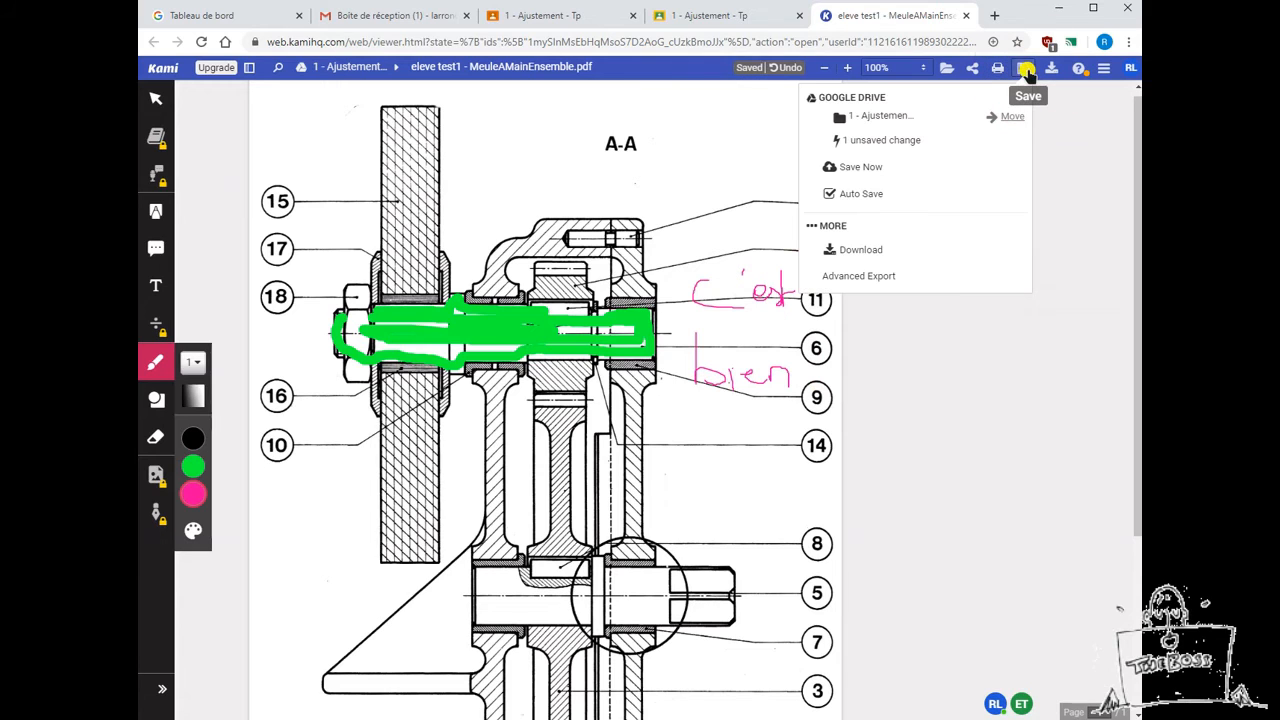
pyautogui.click(864, 166)
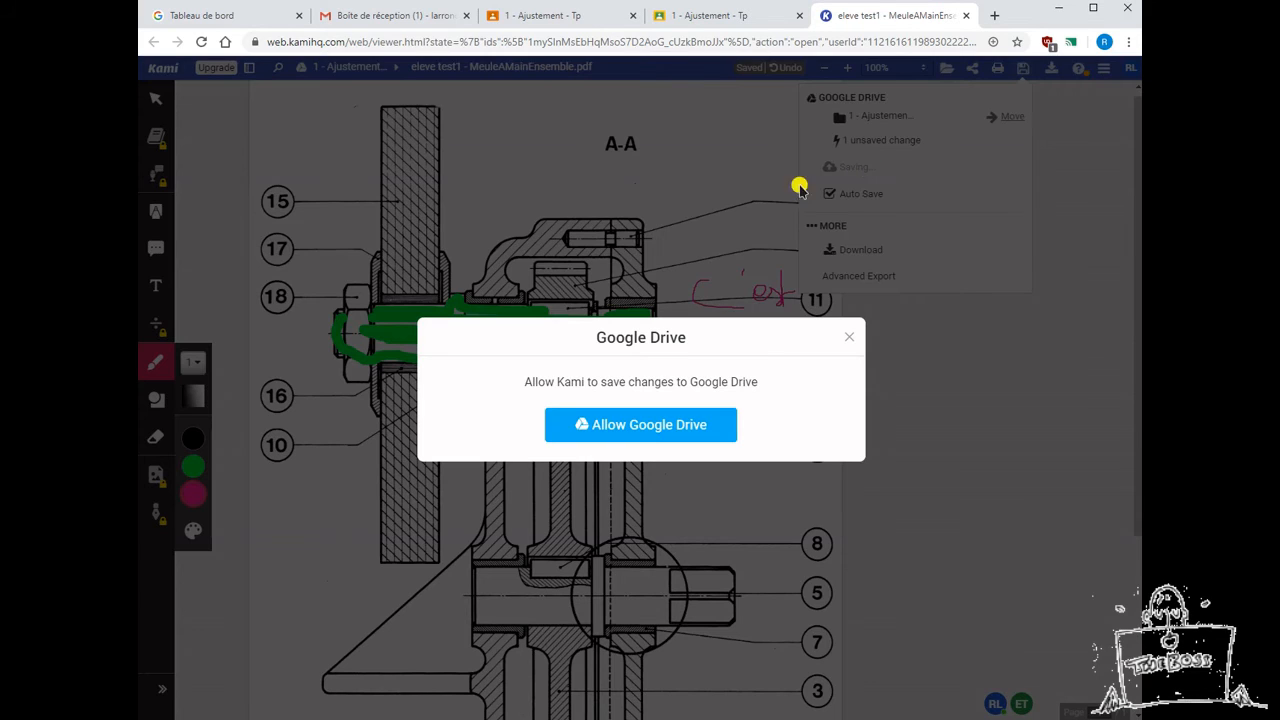
pyautogui.click(643, 428)
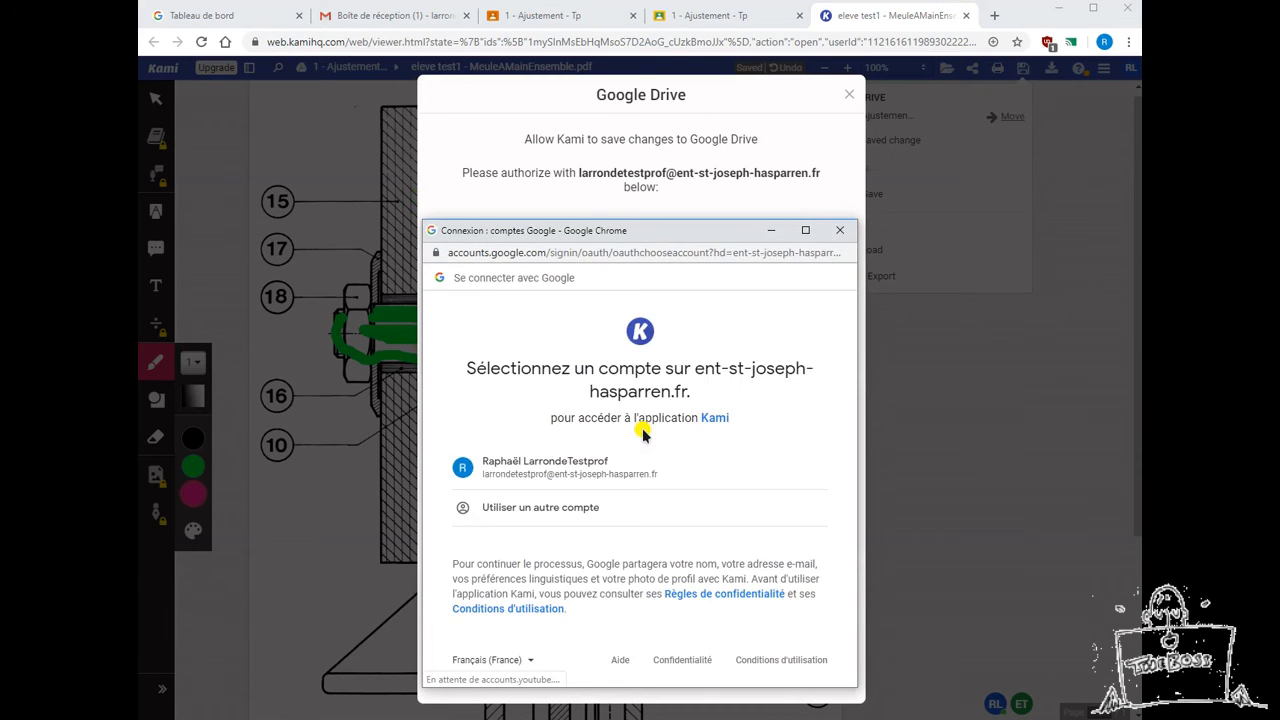
pyautogui.click(570, 458)
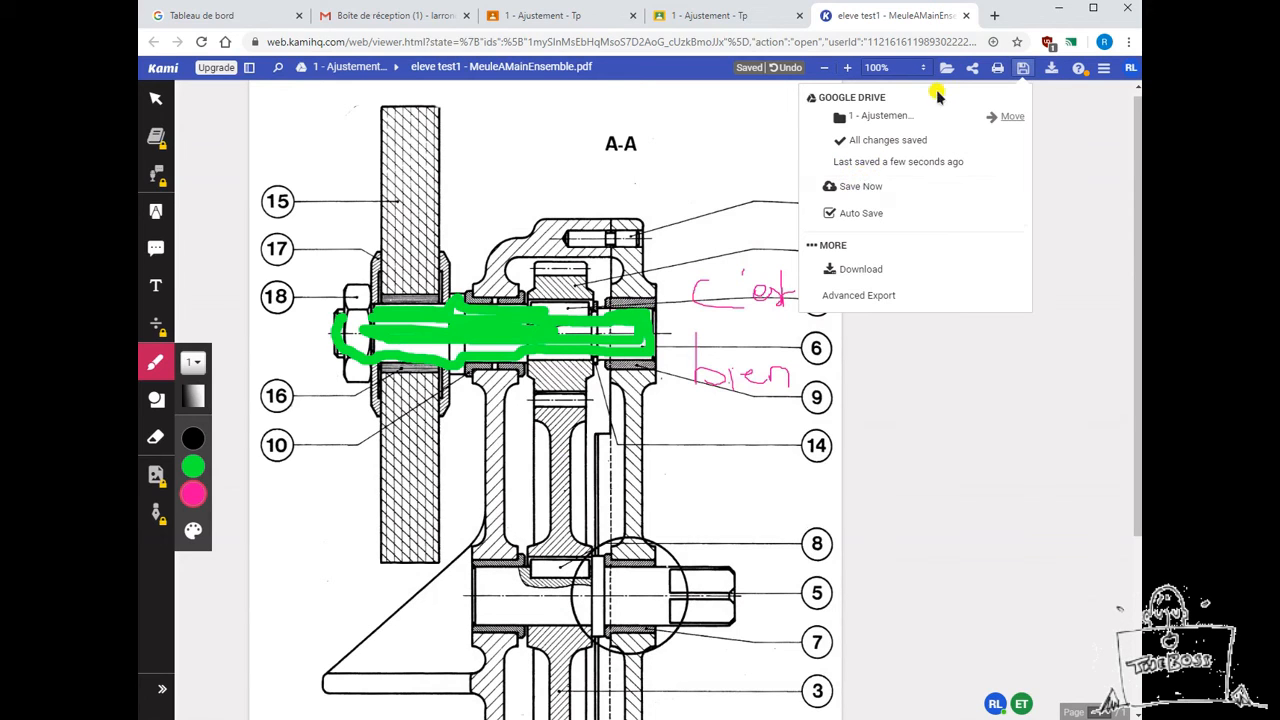
pyautogui.click(966, 15)
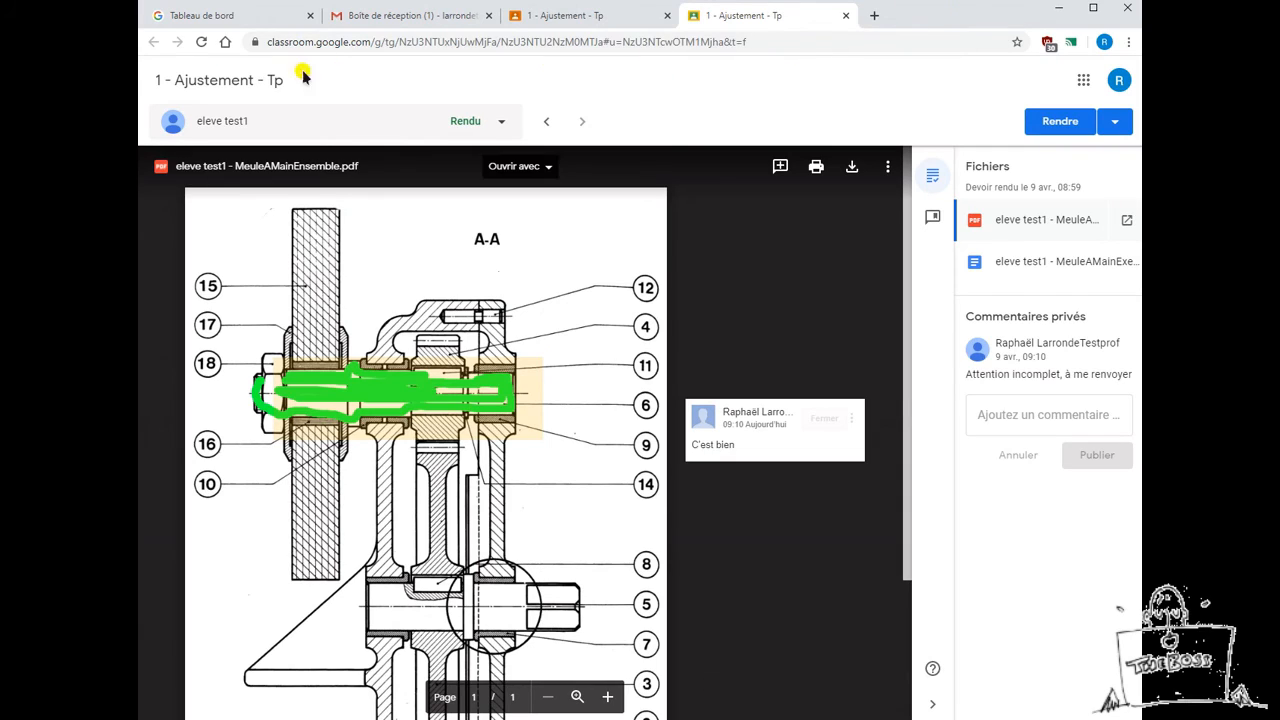
# - View the other student's assigned files in the grading view and close it to return to the student work list
pyautogui.click(574, 123)
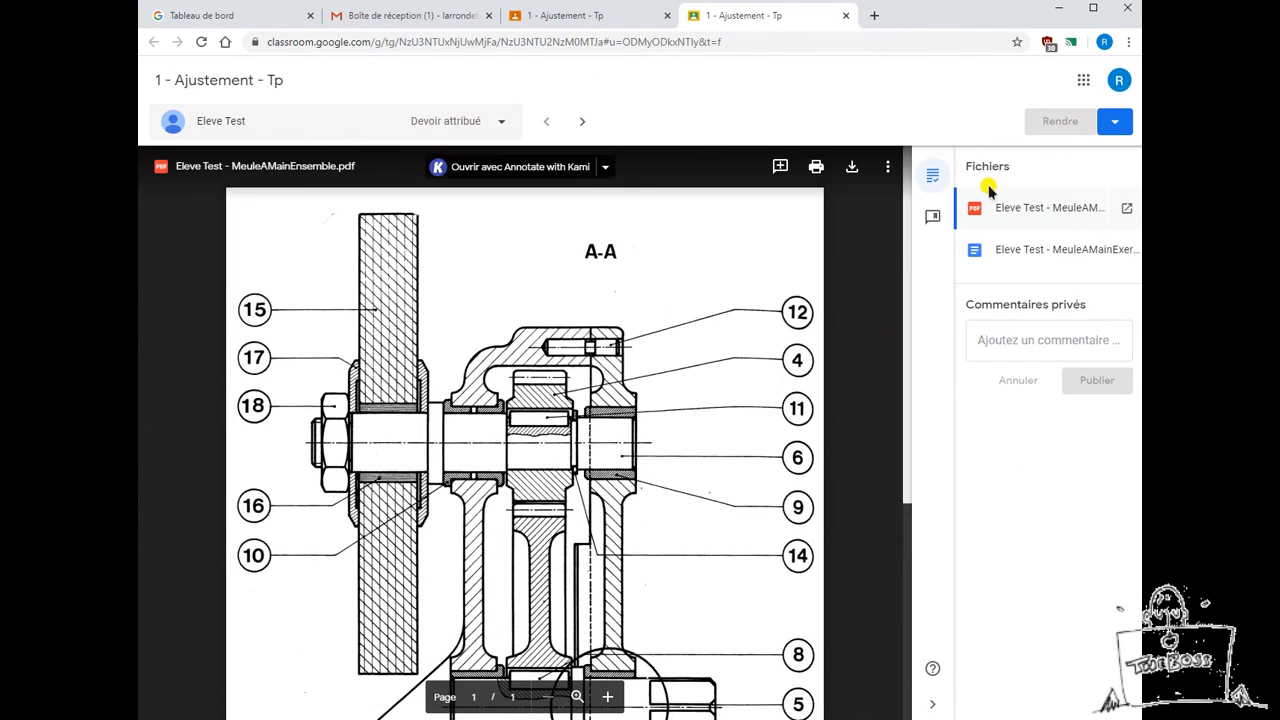
pyautogui.click(844, 17)
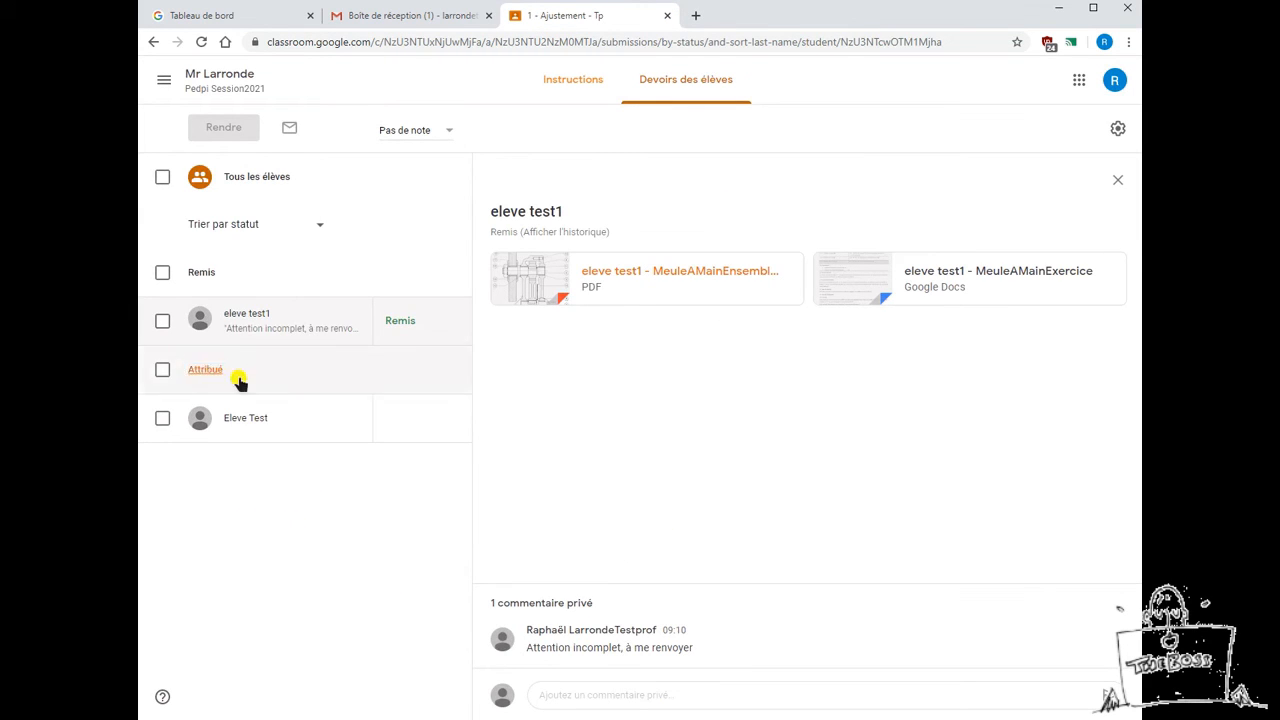
# - Return the reviewed student's submission without a grade or an additional private comment, and open its submission history
pyautogui.click(162, 321)
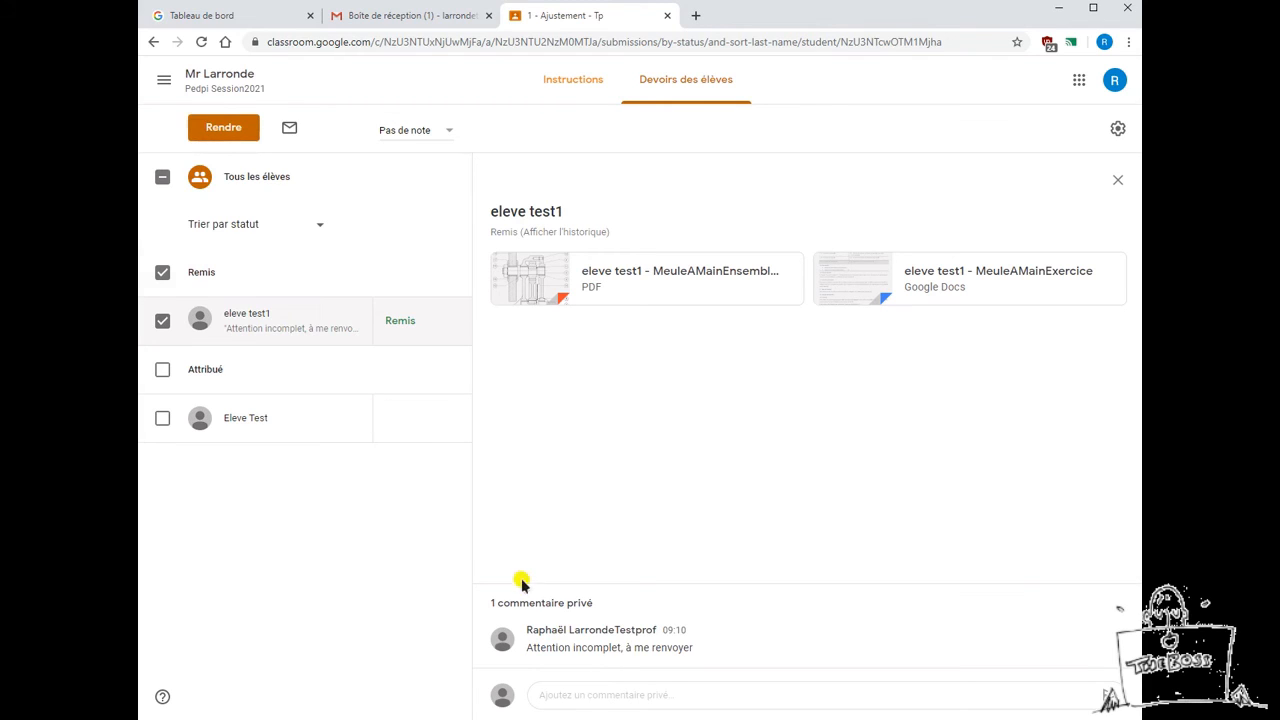
pyautogui.click(669, 696)
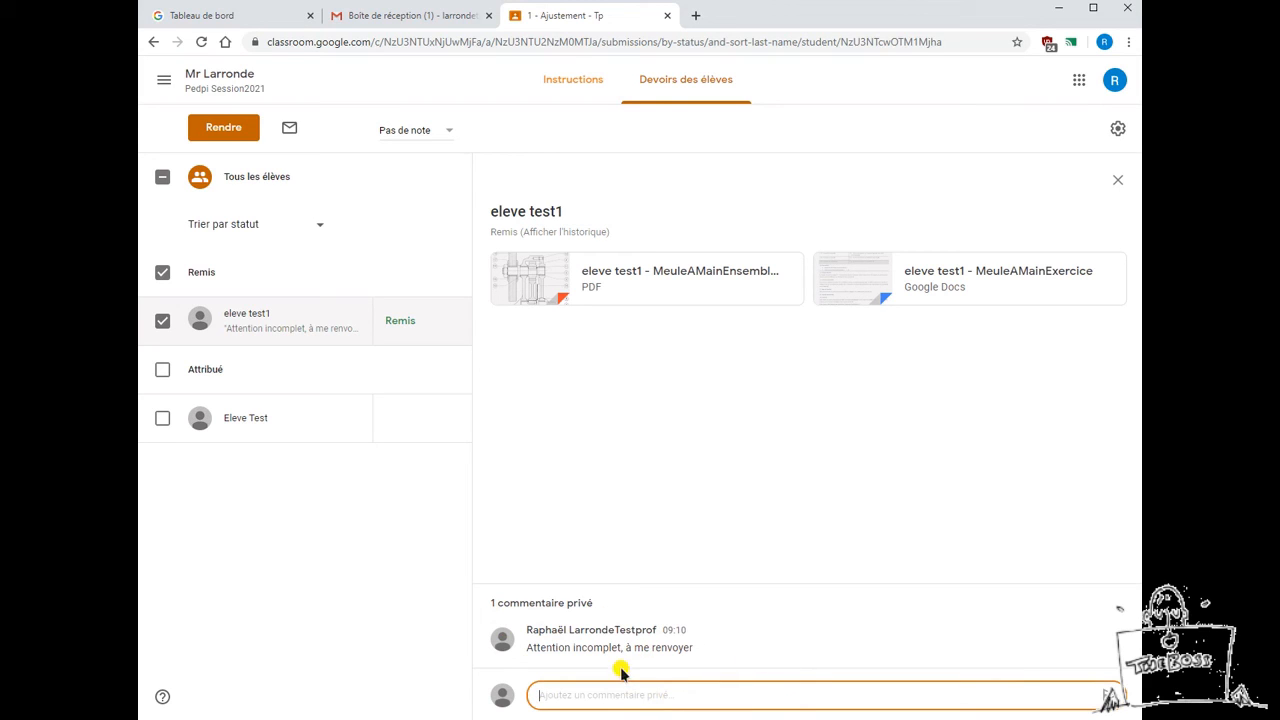
pyautogui.click(161, 178)
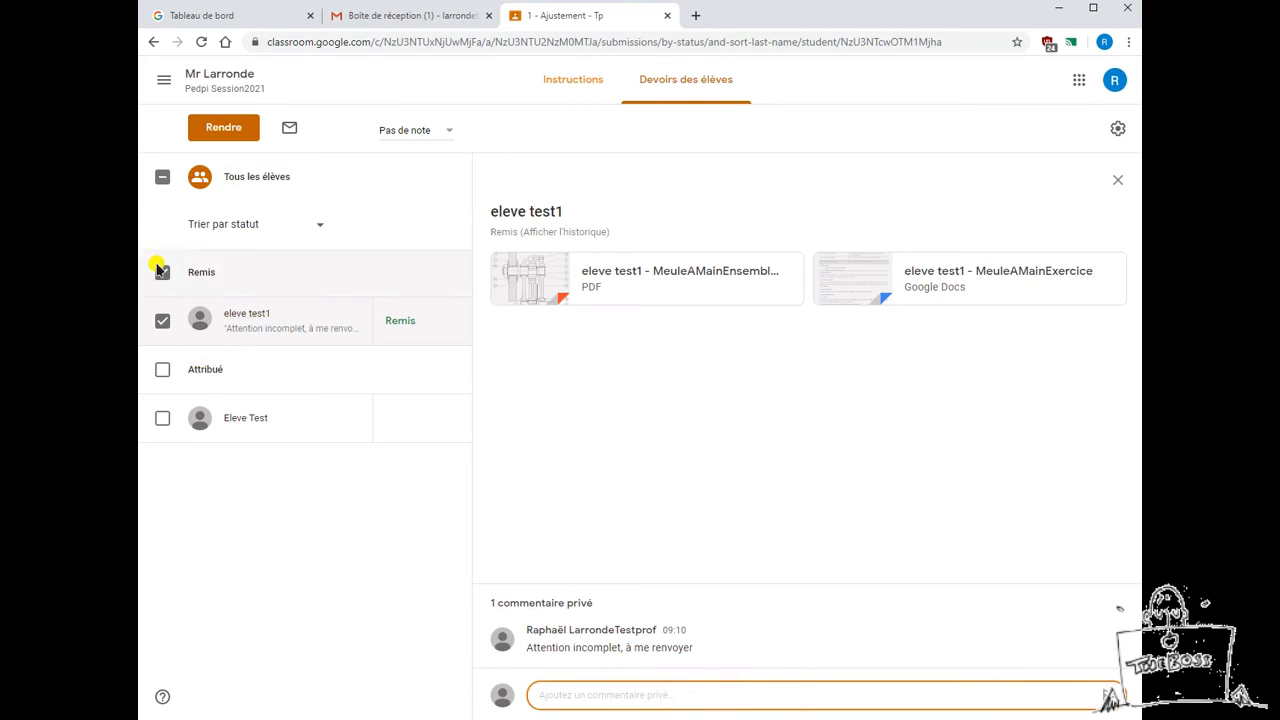
pyautogui.click(214, 133)
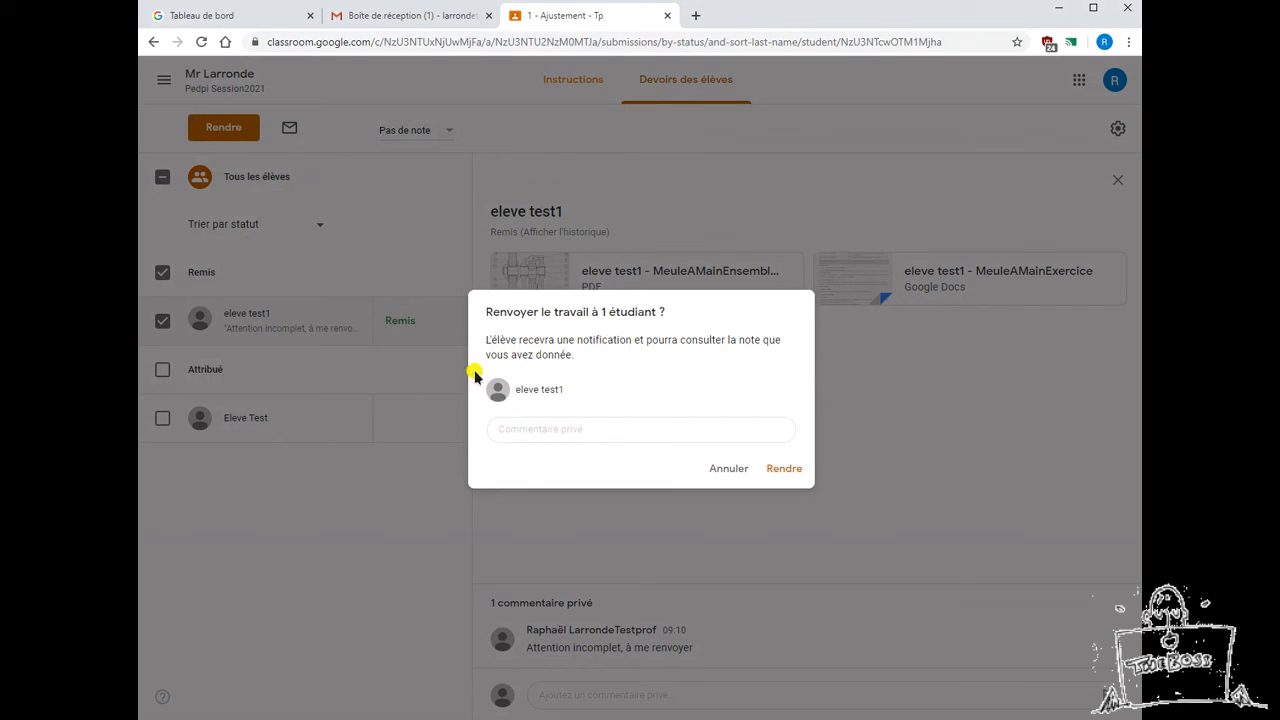
pyautogui.click(782, 470)
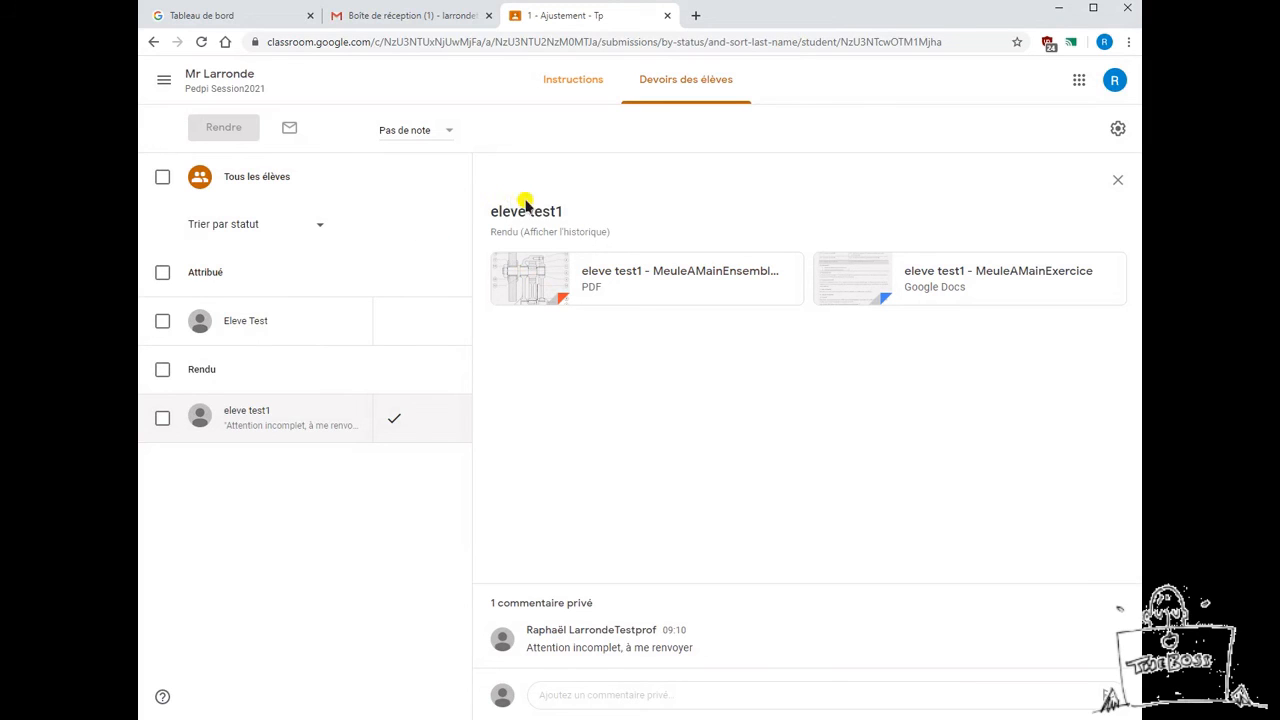
pyautogui.click(573, 233)
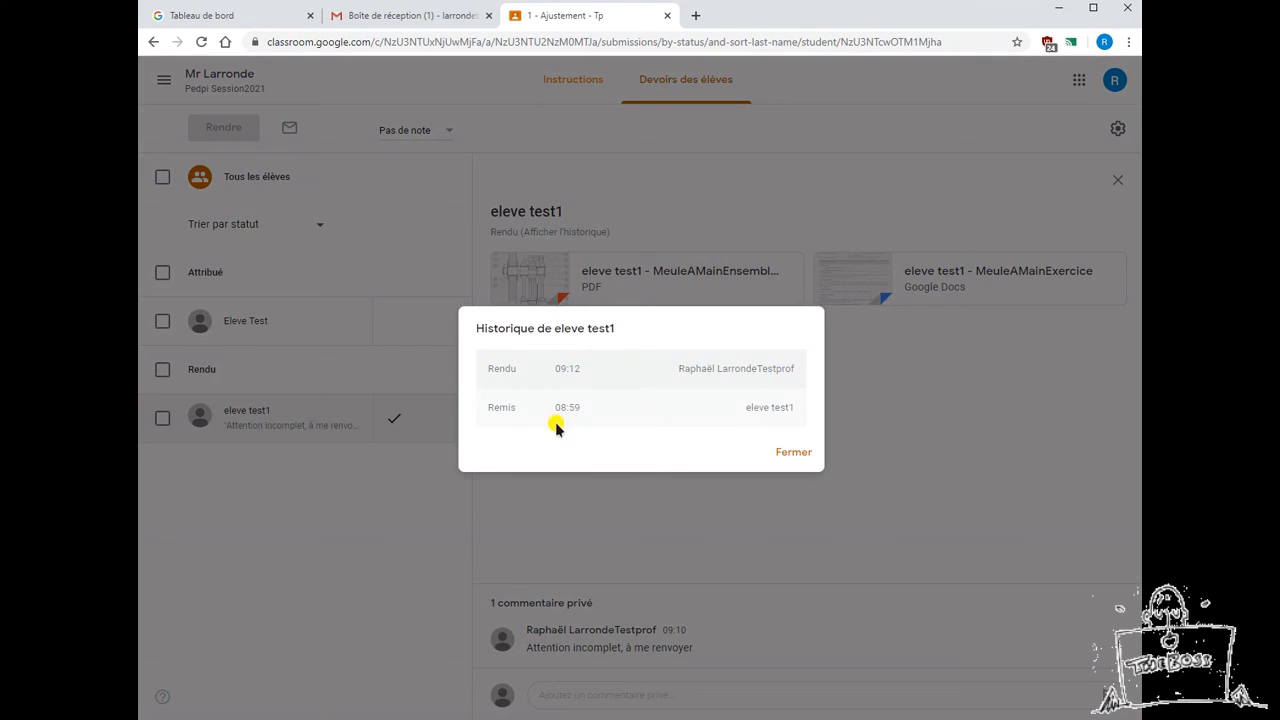